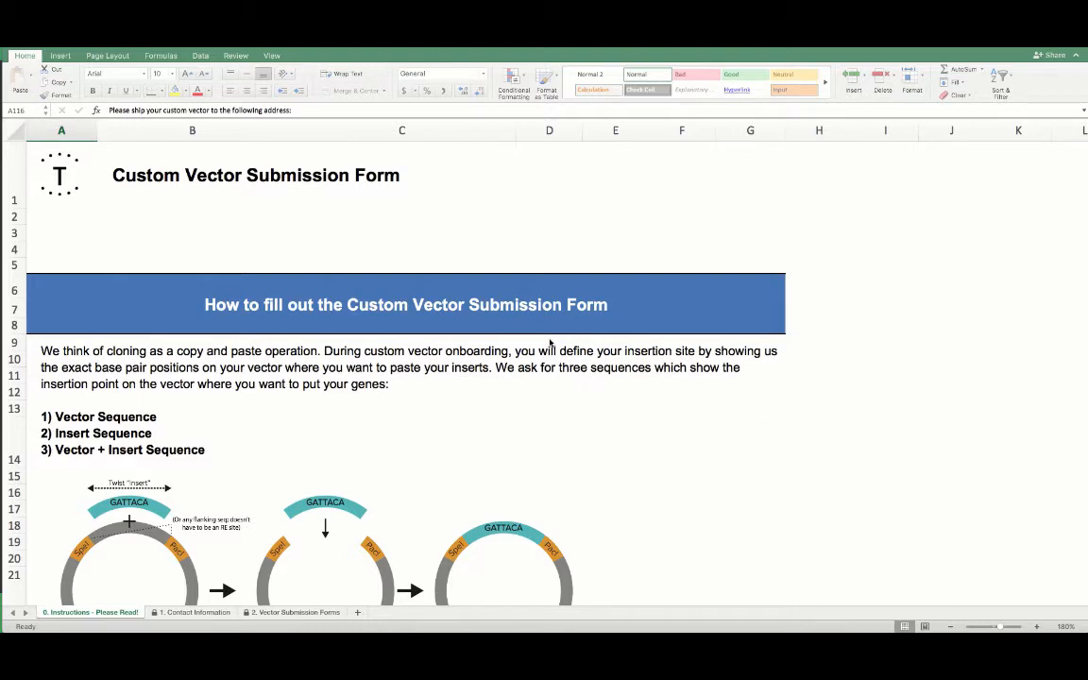
# Read through the instructions sheet and browse the contact information and vector submission sheets
pyautogui.scroll(-10, 549, 343)
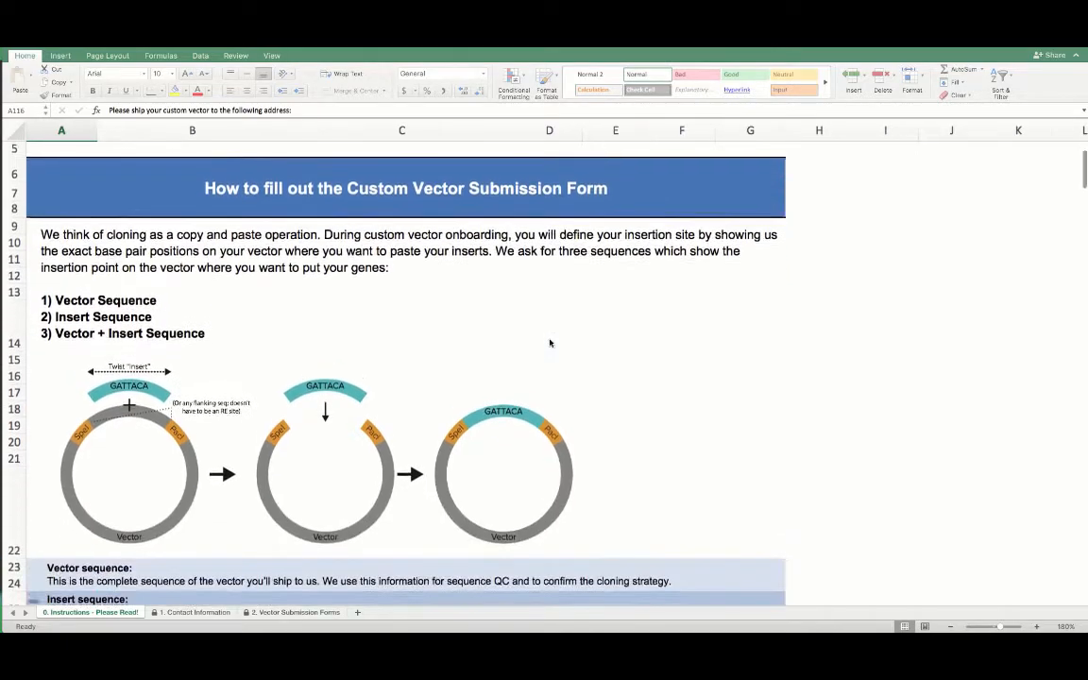
pyautogui.scroll(-10, 550, 343)
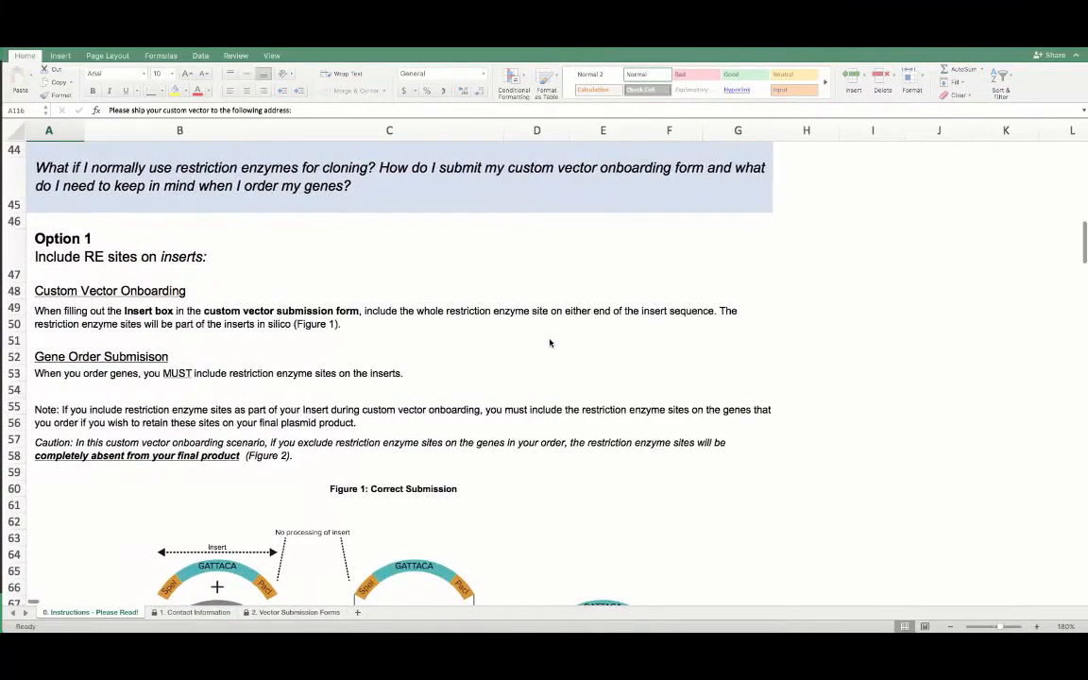
pyautogui.scroll(-3, 550, 343)
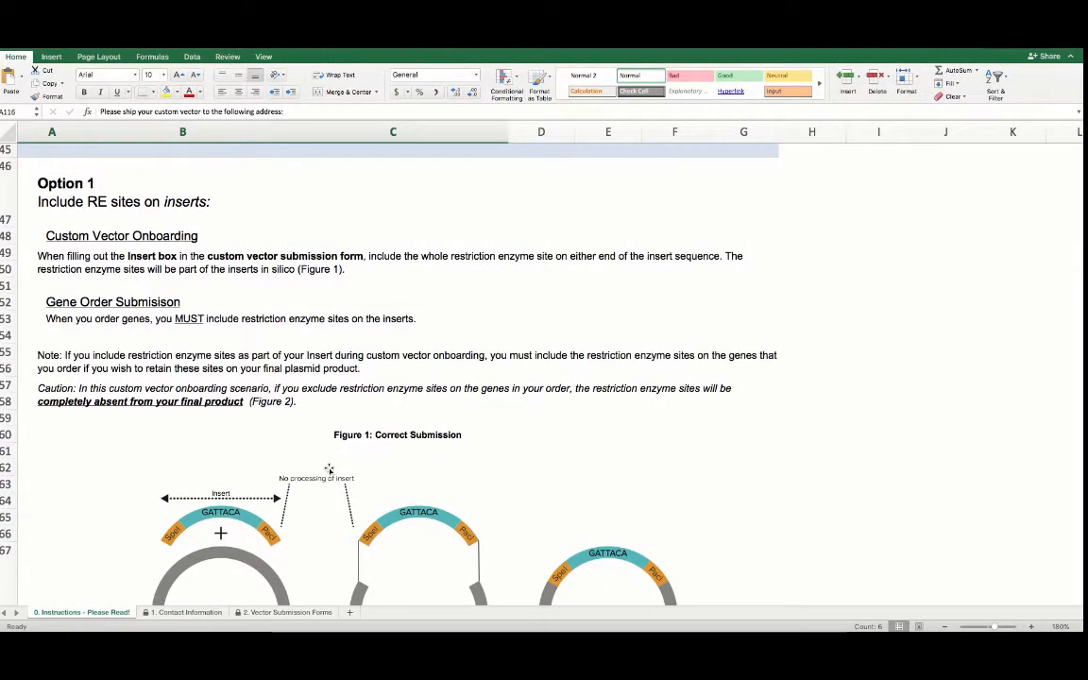
pyautogui.scroll(-3, 329, 469)
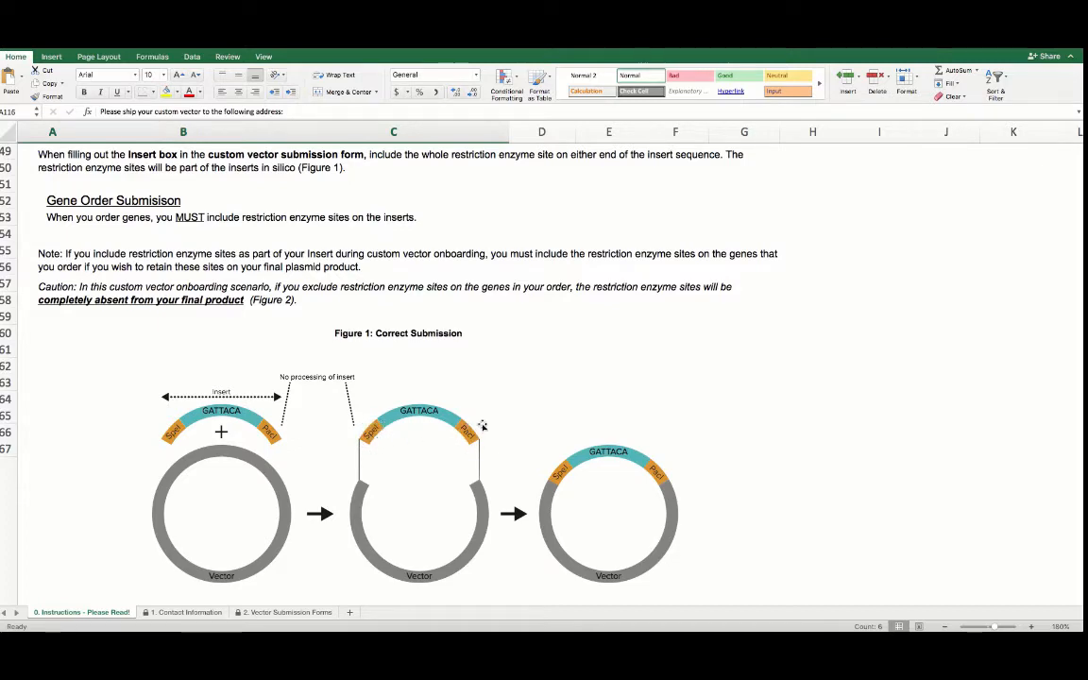
pyautogui.scroll(-5, 487, 485)
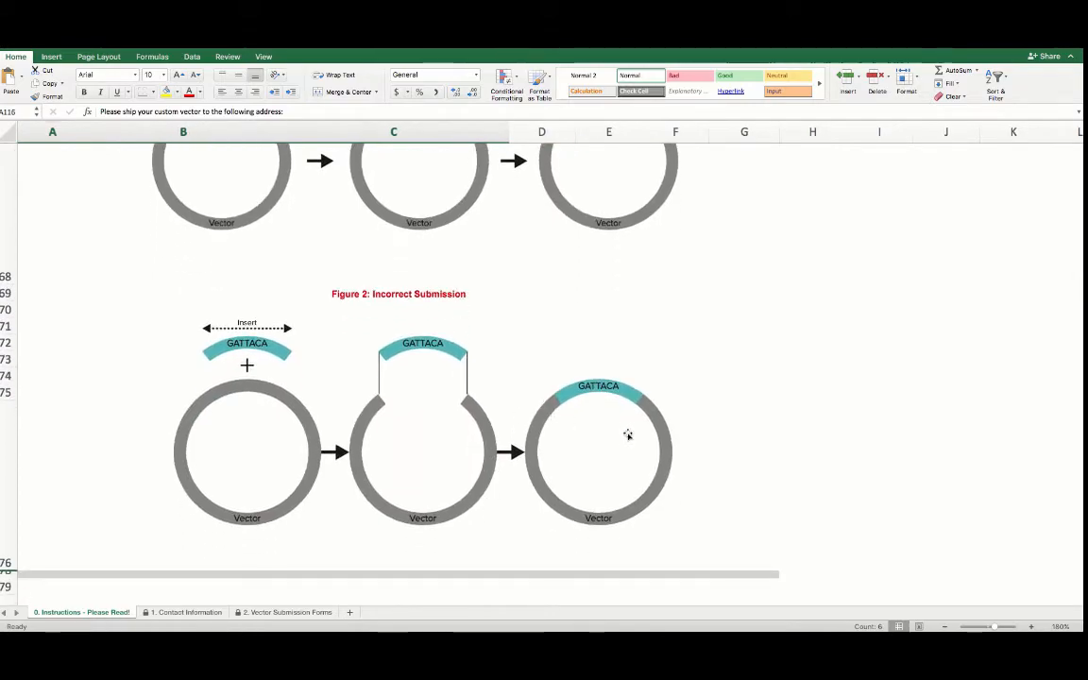
pyautogui.scroll(-5, 649, 408)
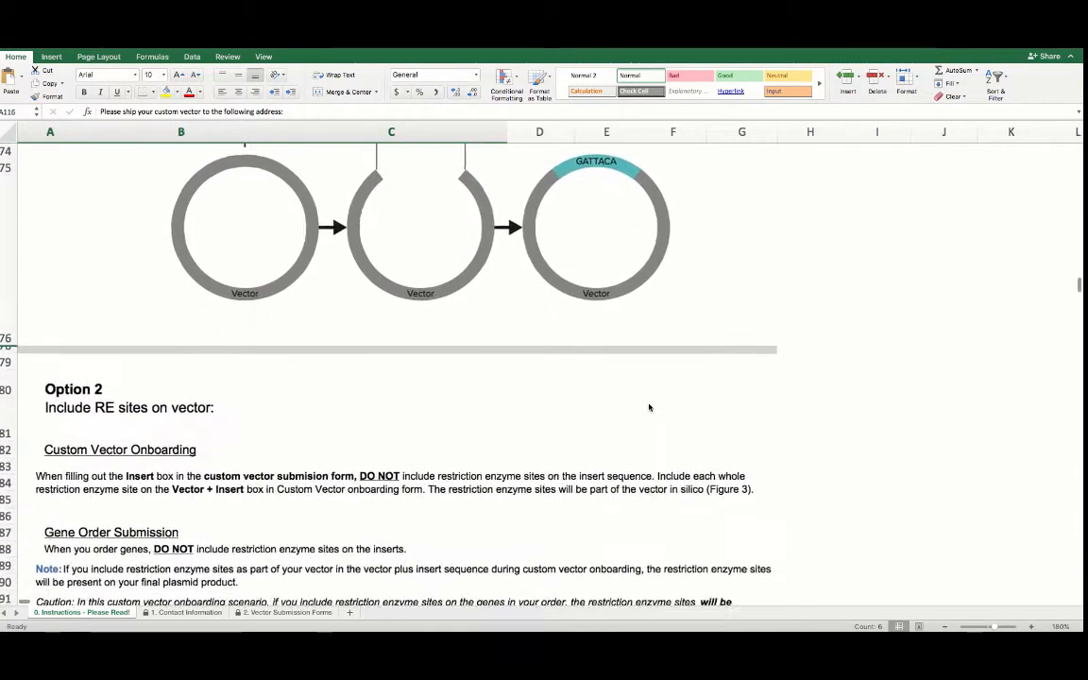
pyautogui.scroll(-3, 649, 408)
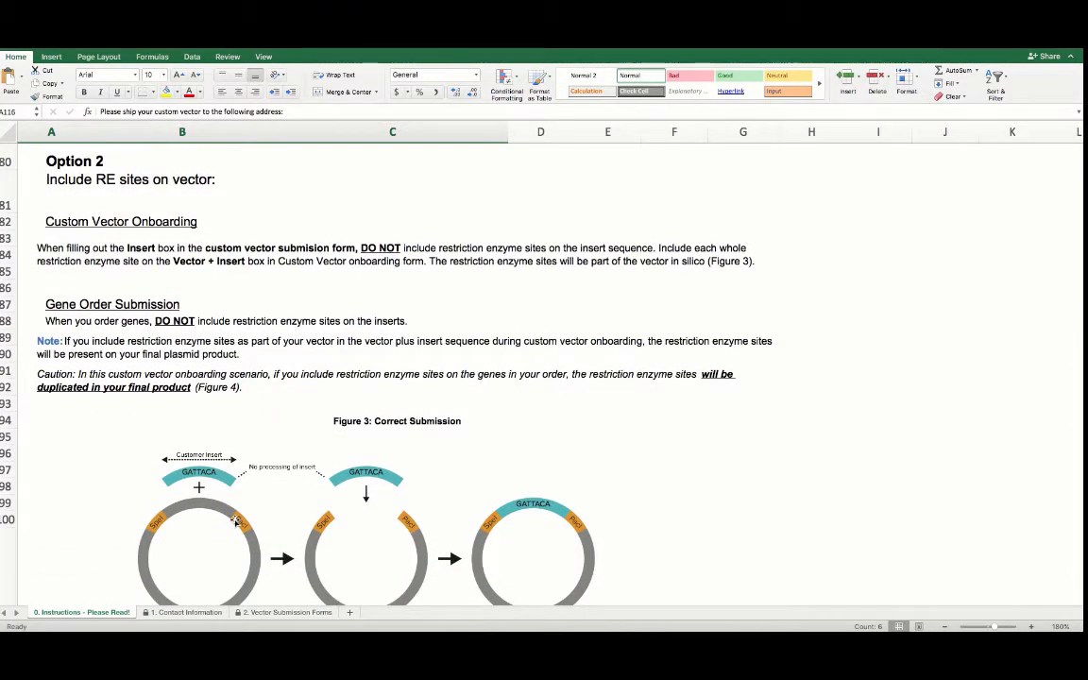
pyautogui.scroll(-1, 387, 535)
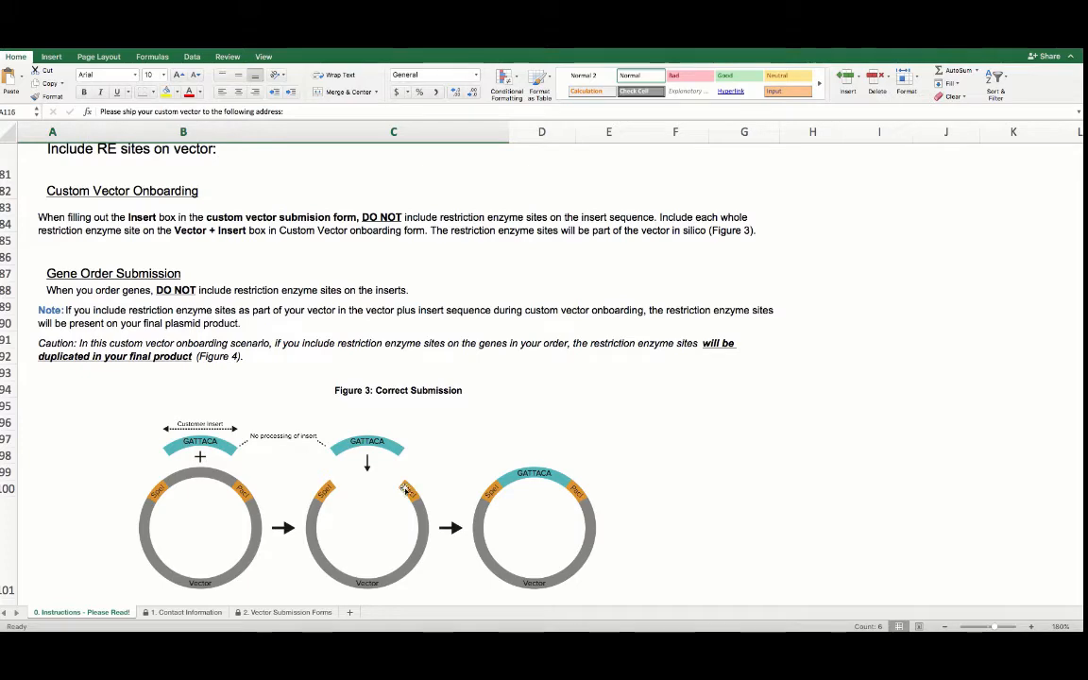
pyautogui.scroll(-5, 402, 565)
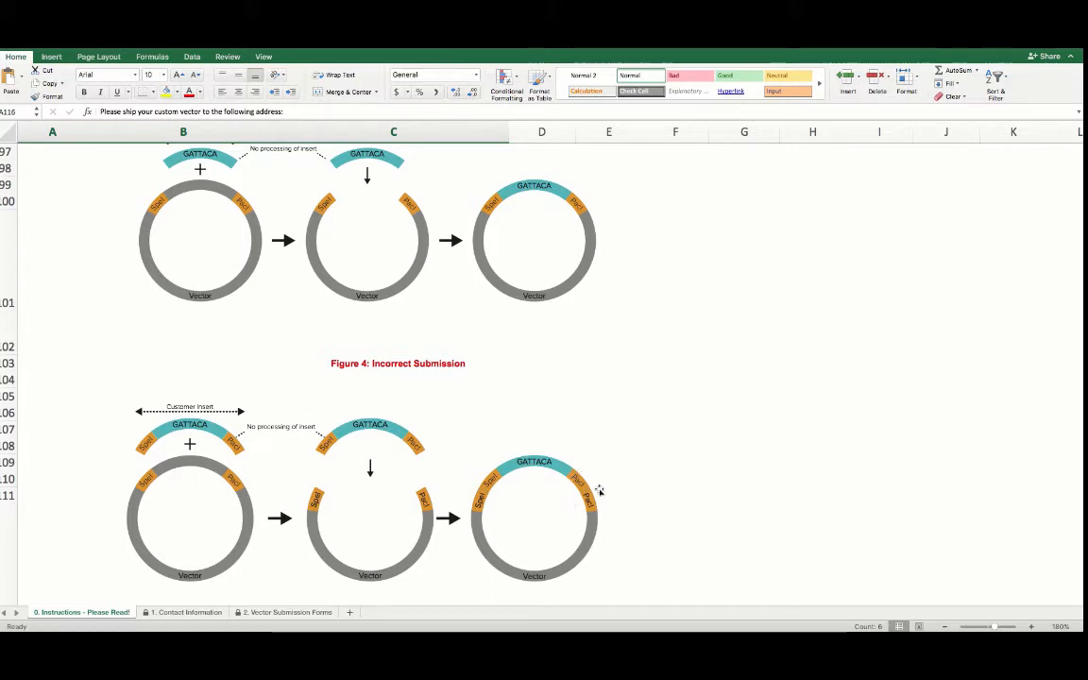
pyautogui.click(189, 613)
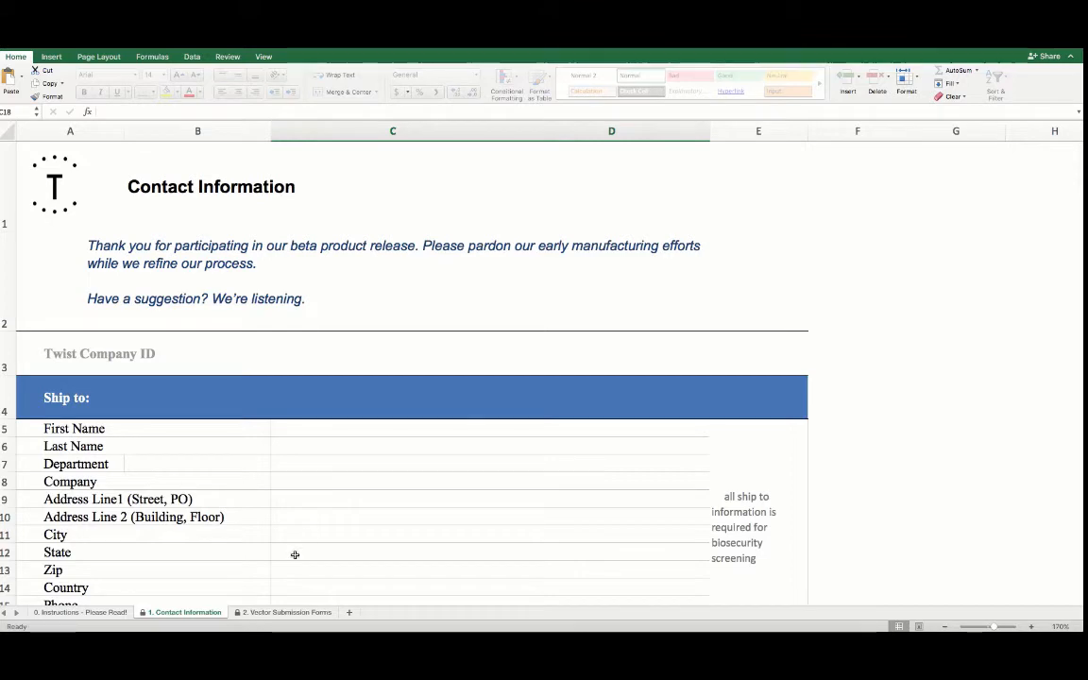
pyautogui.click(286, 613)
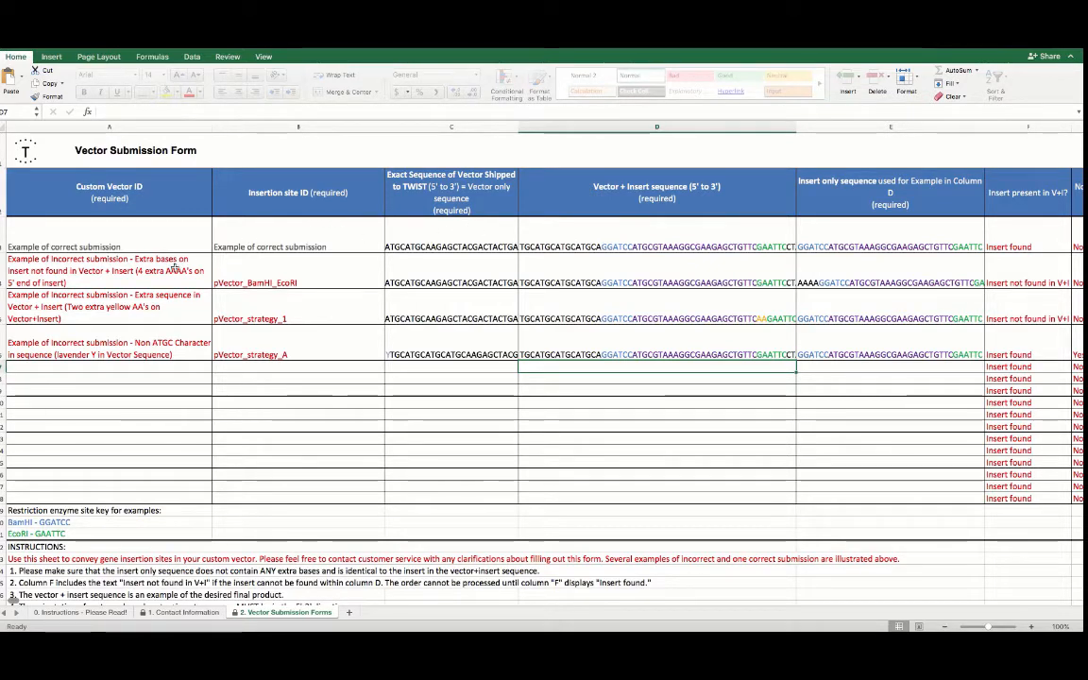
# Enter PCDNA3.1 PLUS KAN as the custom vector ID in the first empty row of the submission form
pyautogui.click(161, 366)
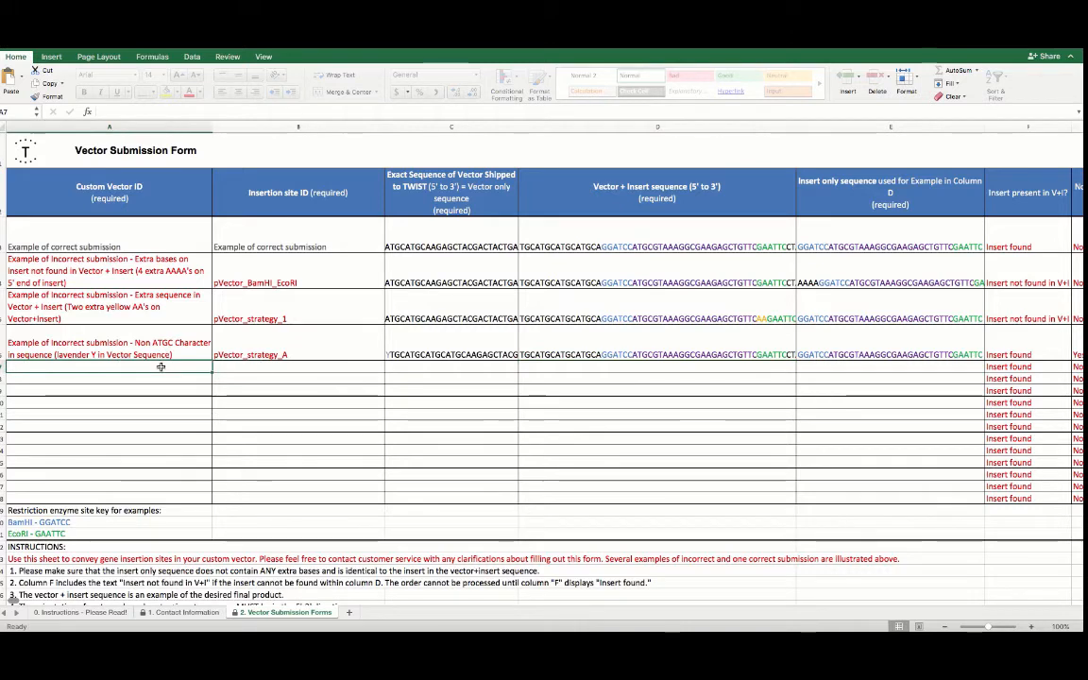
pyautogui.write('PC')
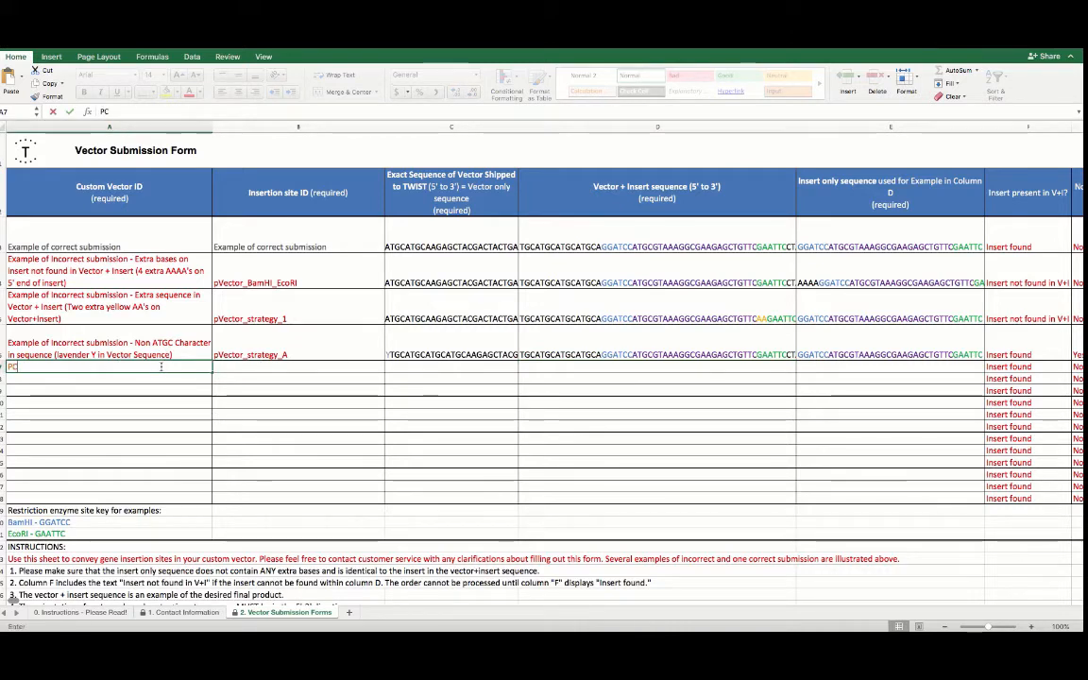
pyautogui.write('DNA3.1 PLUS KAN')
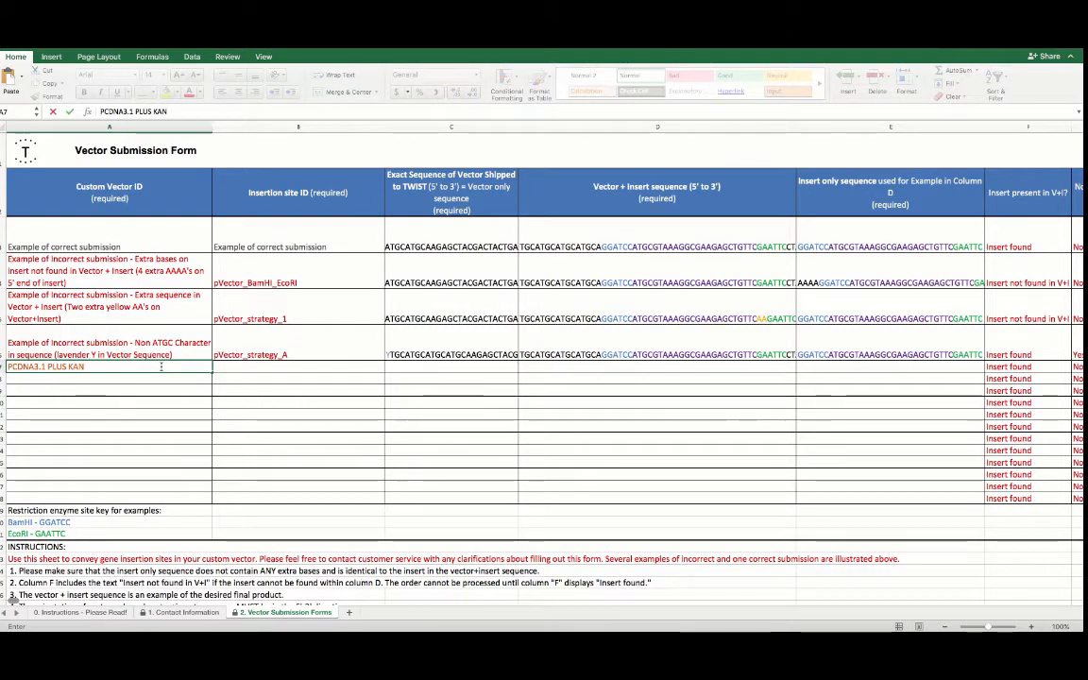
# Enter PCDNA3.1 PLUS KAN INSERTION POINT 1 as the insertion site ID in the same row
pyautogui.click(240, 369)
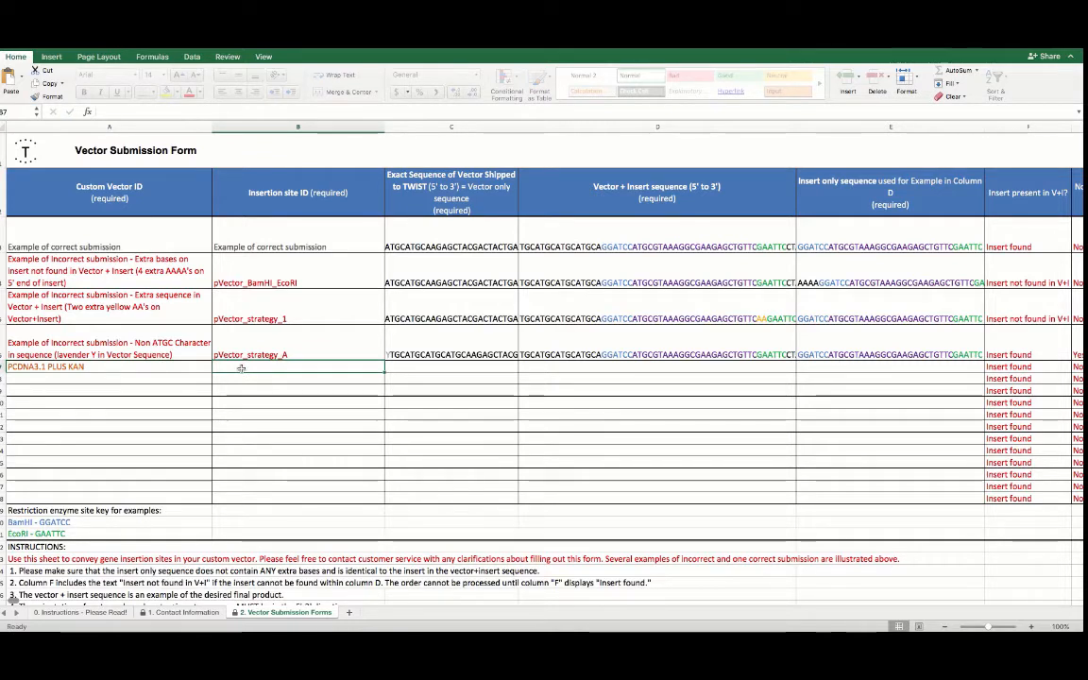
pyautogui.write('PCDNA3.1 P')
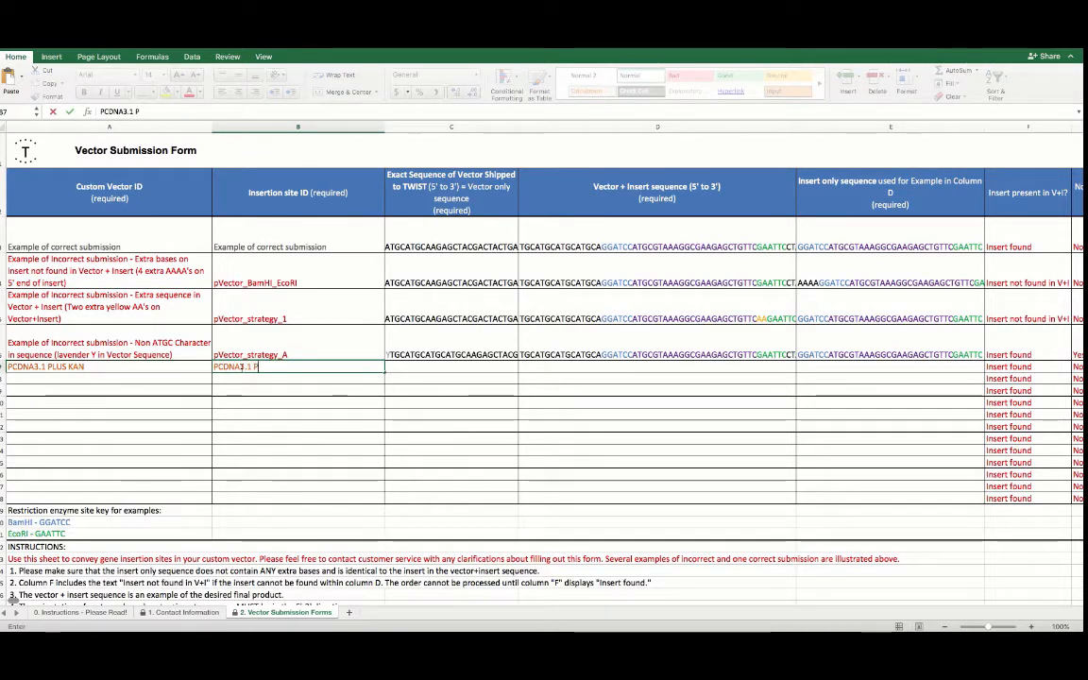
pyautogui.write('LUS KAN INSERTION POINT 1')
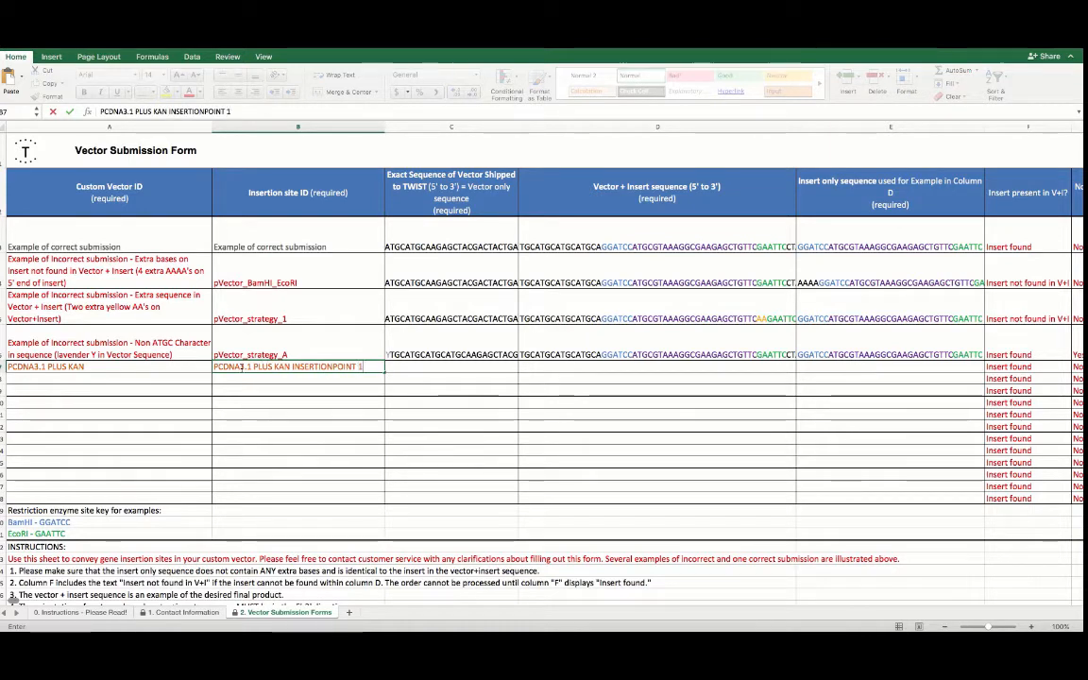
# Copy the whole backbone vector pcDNA3.1 plus Kan sequence from Genome Compiler and paste it into the vector-only sequence cell
pyautogui.click(395, 364)
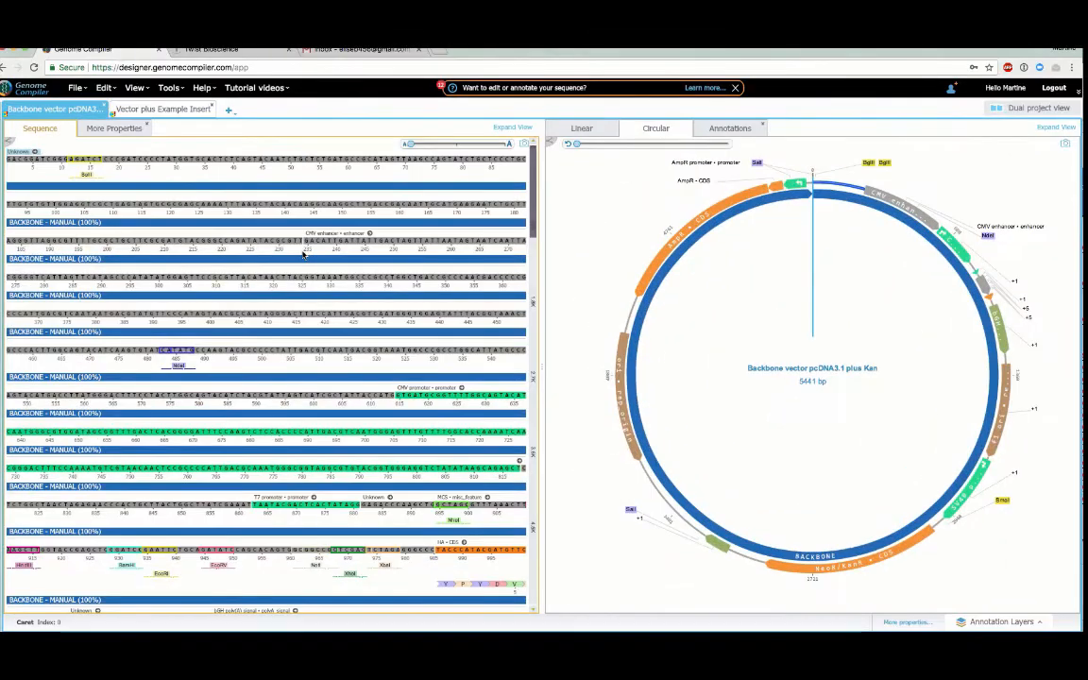
pyautogui.hotkey('ctrl', 'a')
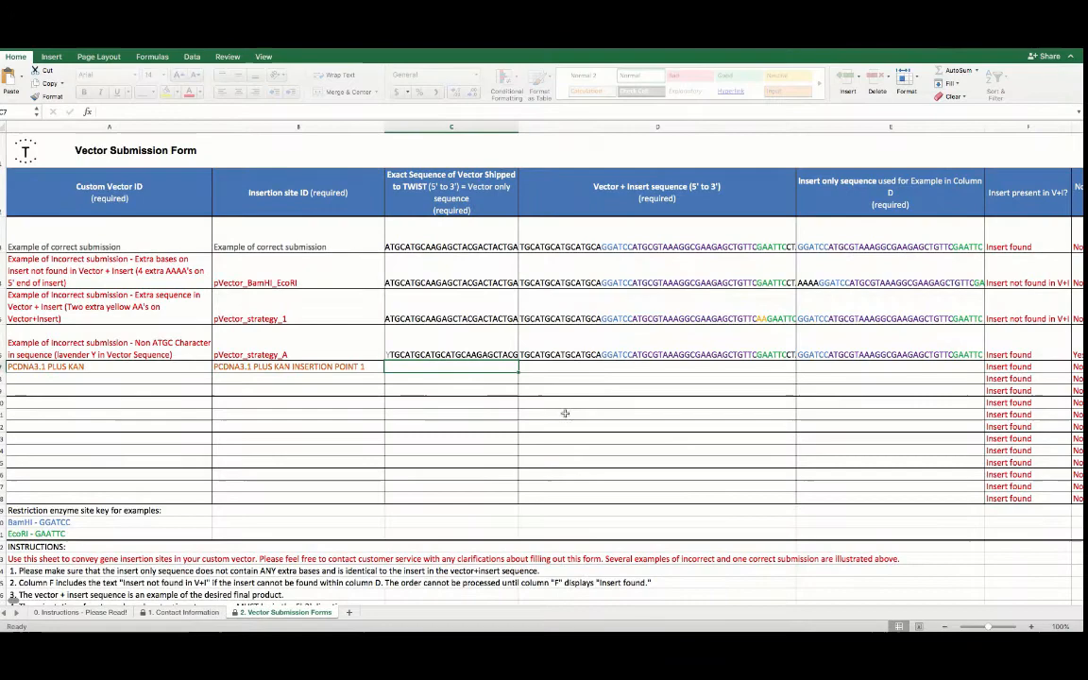
pyautogui.doubleClick(809, 504)
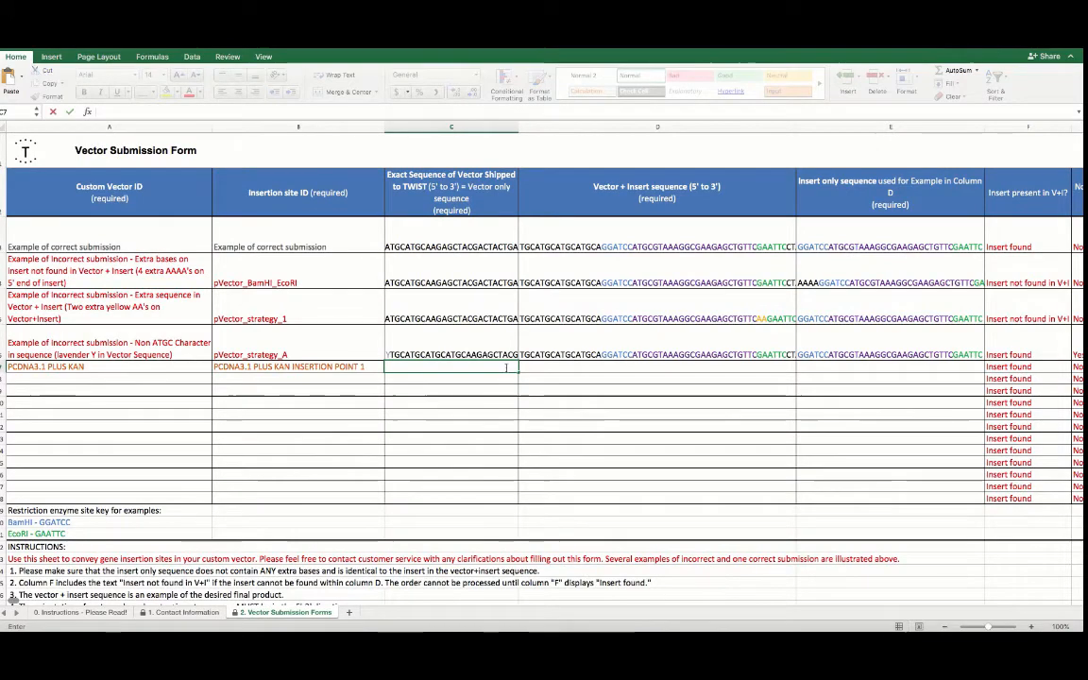
pyautogui.press('super+v')
pyautogui.click(583, 367)
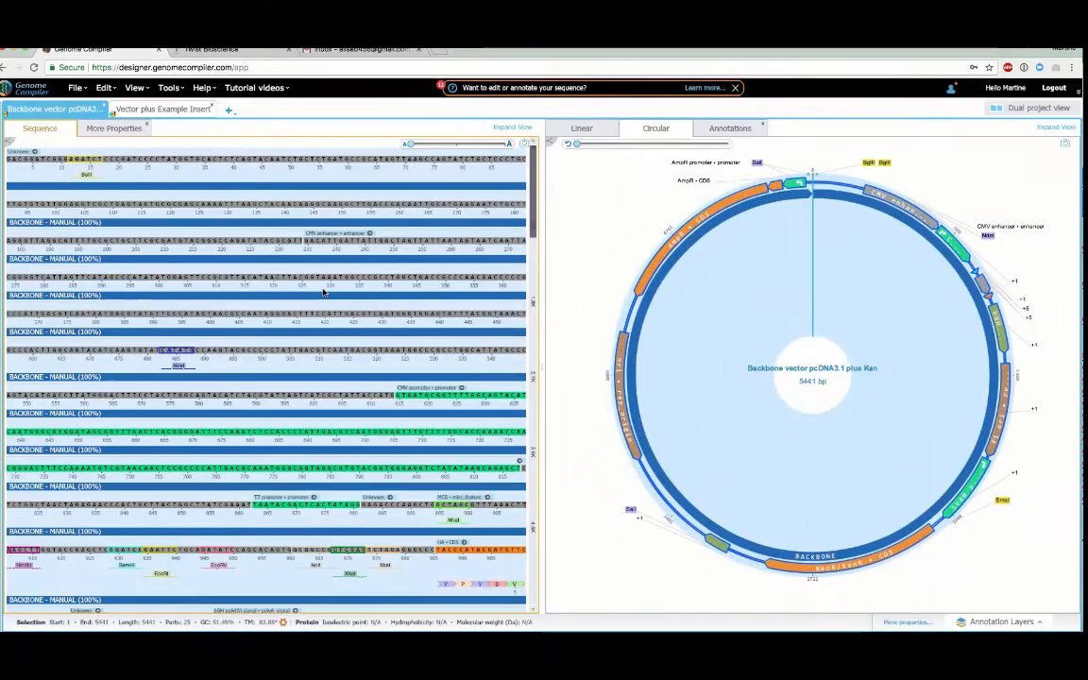
# Inspect the insertion region in the backbone map and the example insert in the Vector plus Example Insert map
pyautogui.click(982, 286)
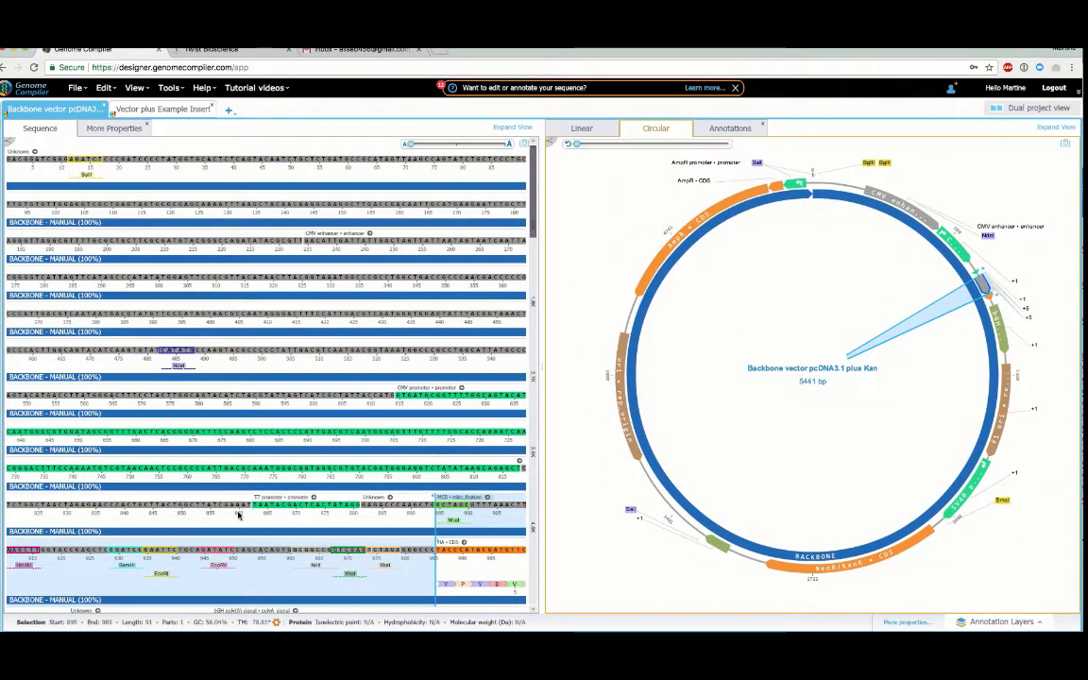
pyautogui.click(143, 556)
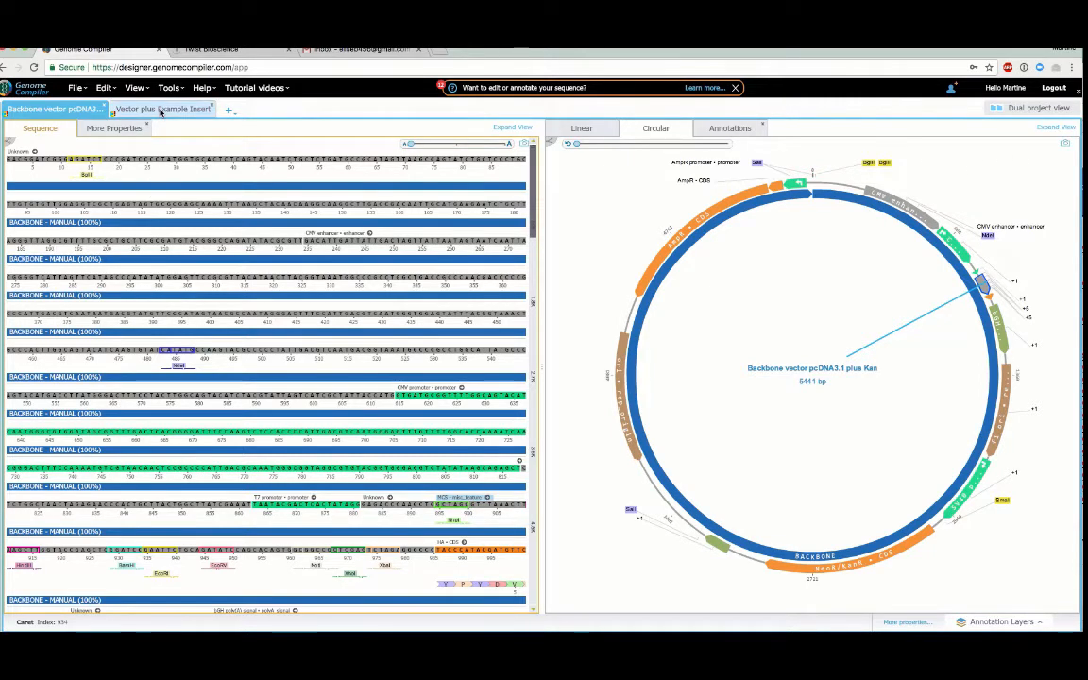
pyautogui.click(161, 109)
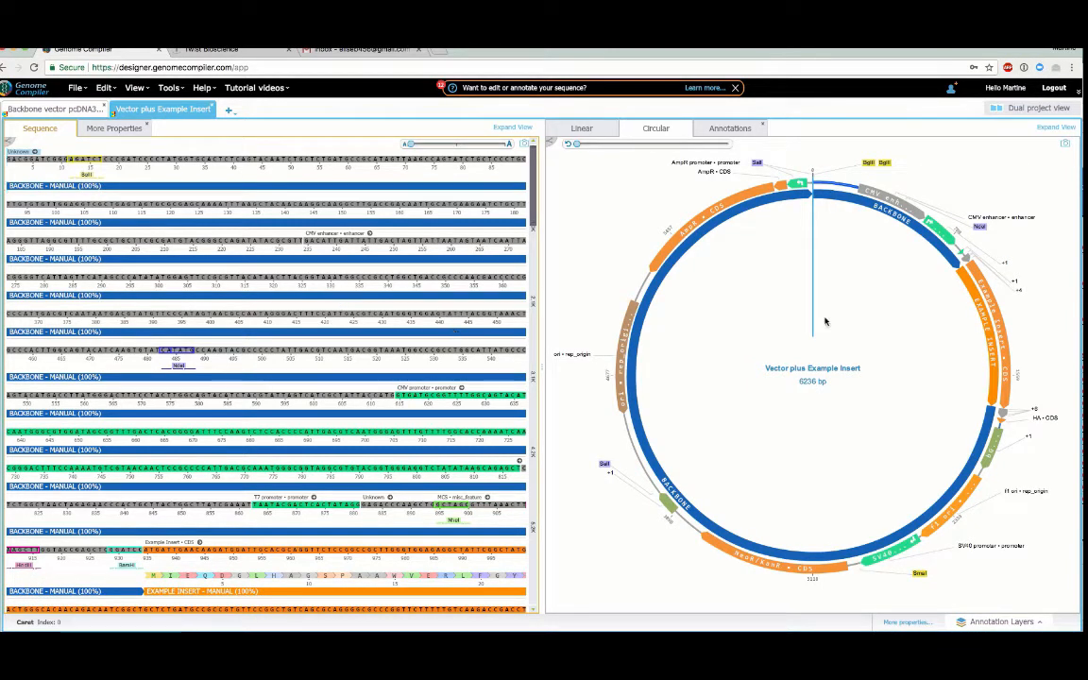
pyautogui.click(974, 298)
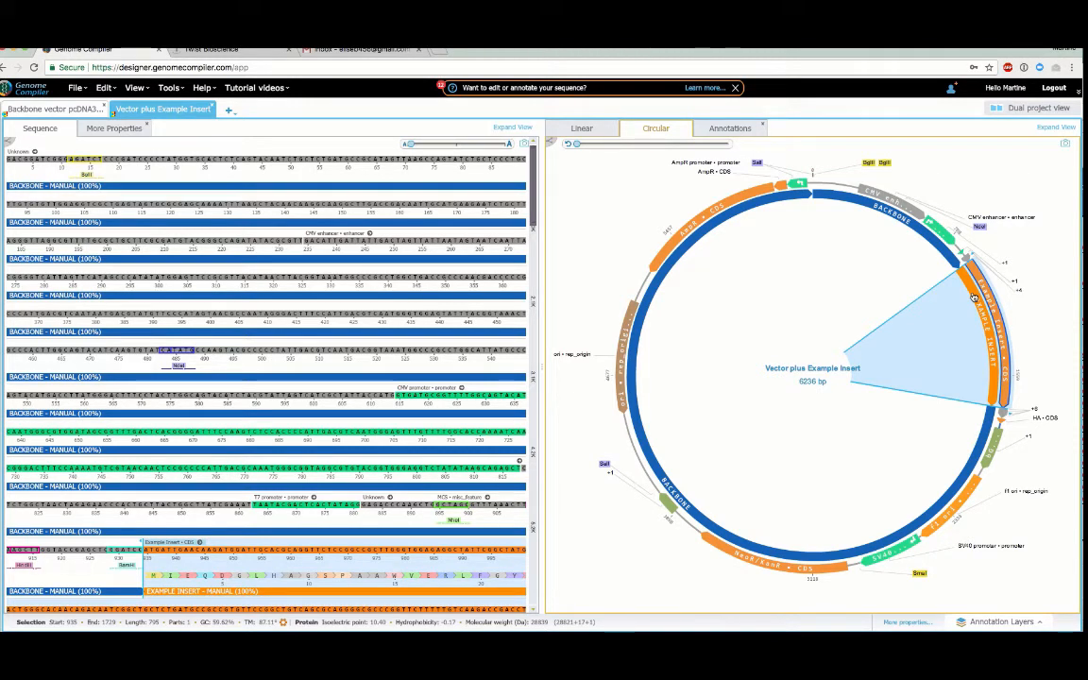
# Copy the full Vector plus Example Insert sequence and paste it into the row's vector + insert sequence cell
pyautogui.press('super+a')
pyautogui.hotkey('ctrl', 'Up')
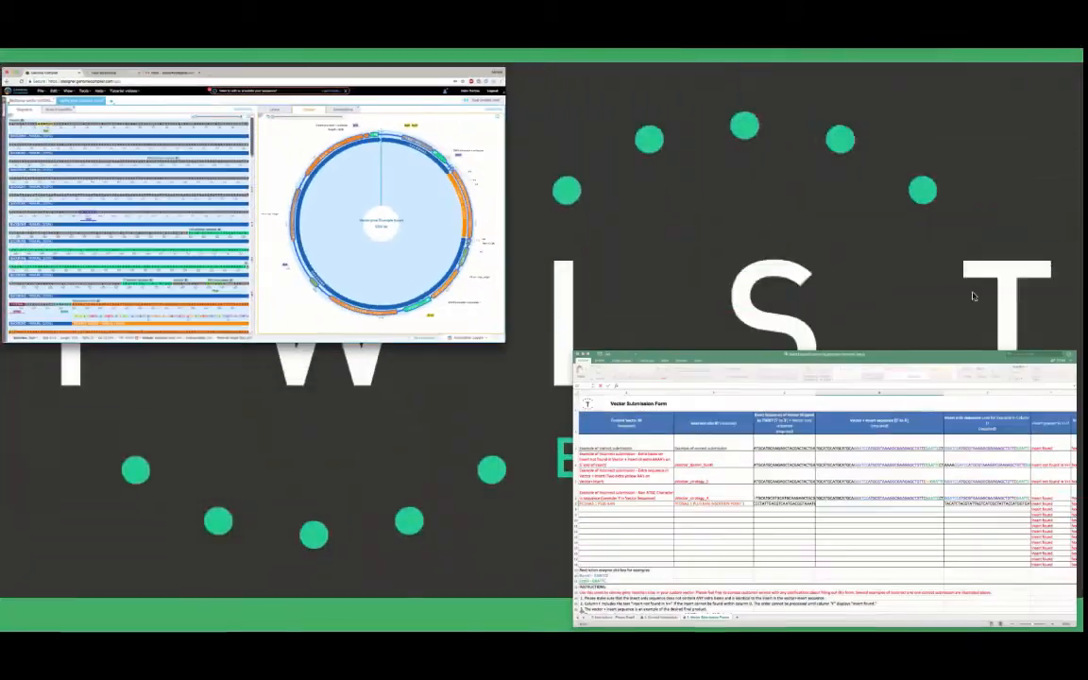
pyautogui.click(992, 505)
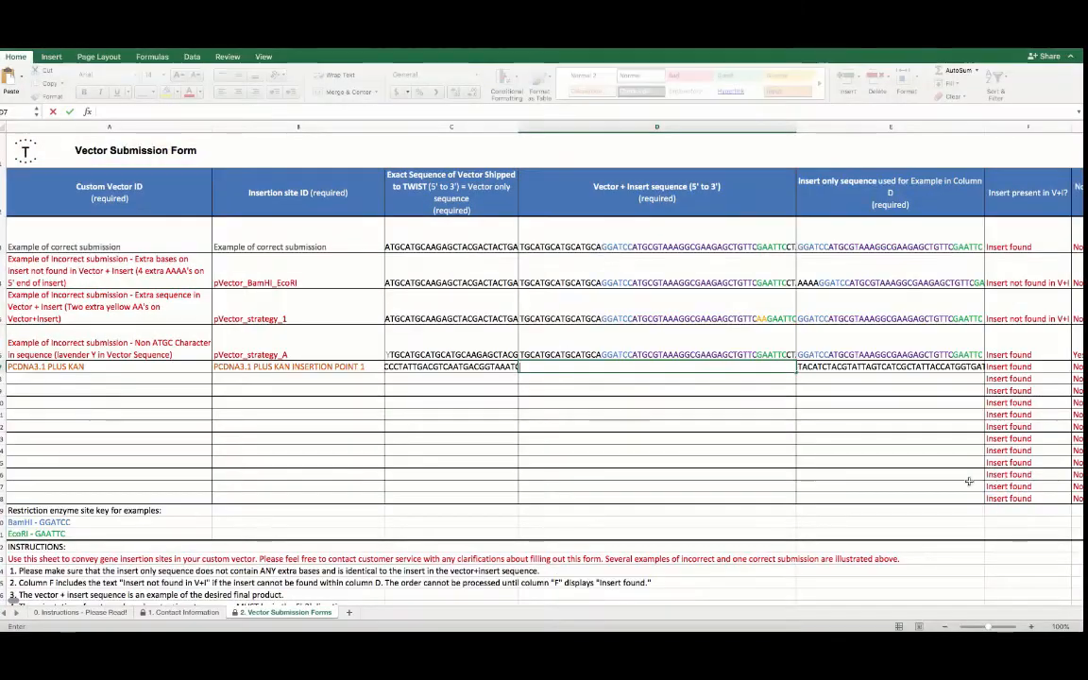
pyautogui.press('super+v')
pyautogui.click(501, 379)
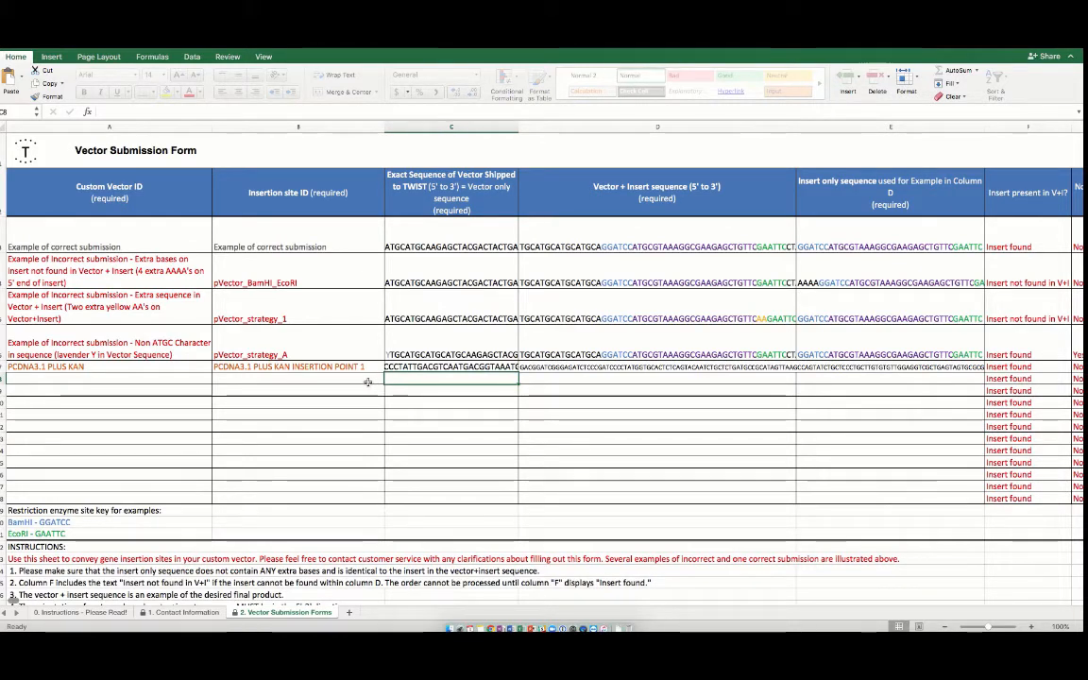
# Copy the Example Insert feature's sequence from Genome Compiler and paste it into the insert-only sequence cell
pyautogui.doubleClick(807, 370)
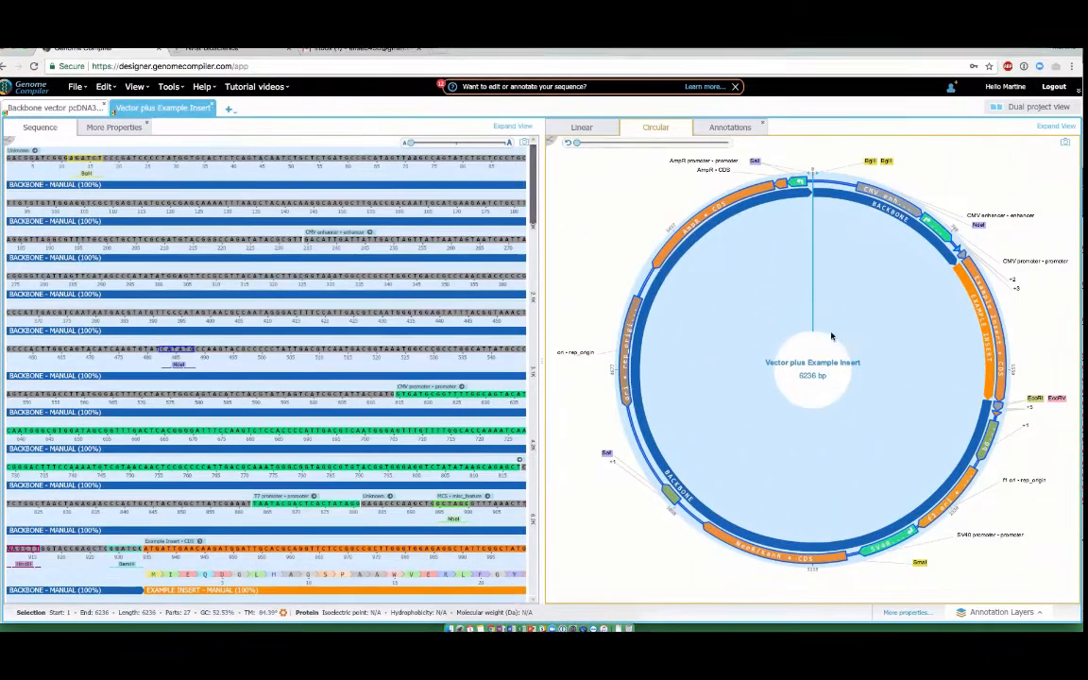
pyautogui.click(989, 307)
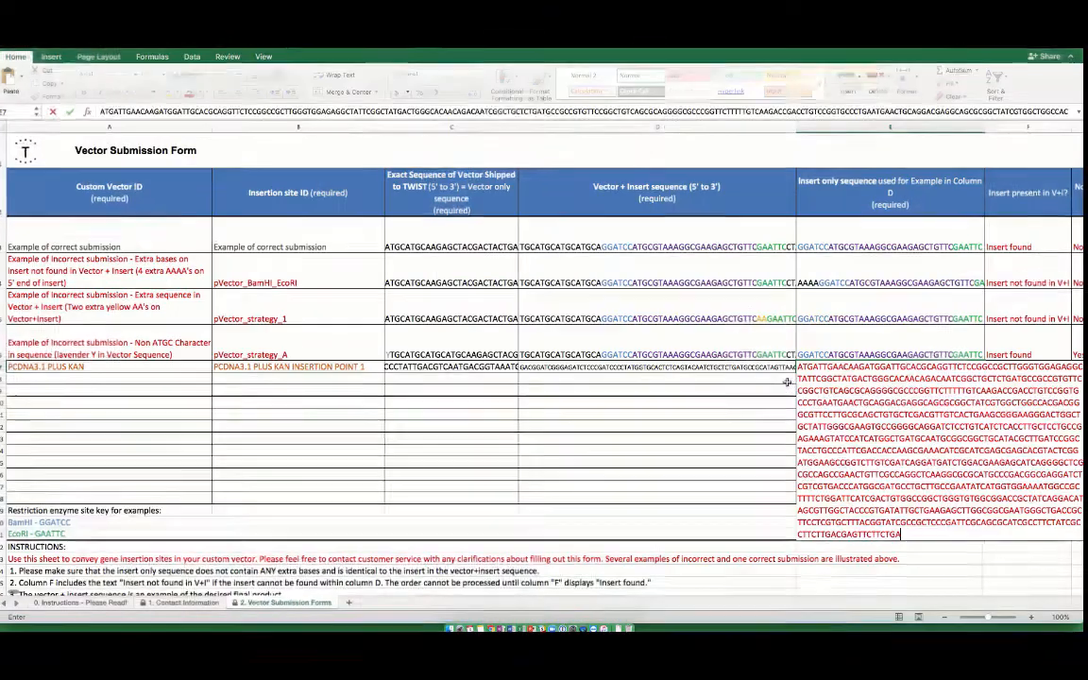
pyautogui.click(786, 382)
# Review the insert-found and non-ATGC check columns for the new row
pyautogui.hscroll(5, 1005, 366)
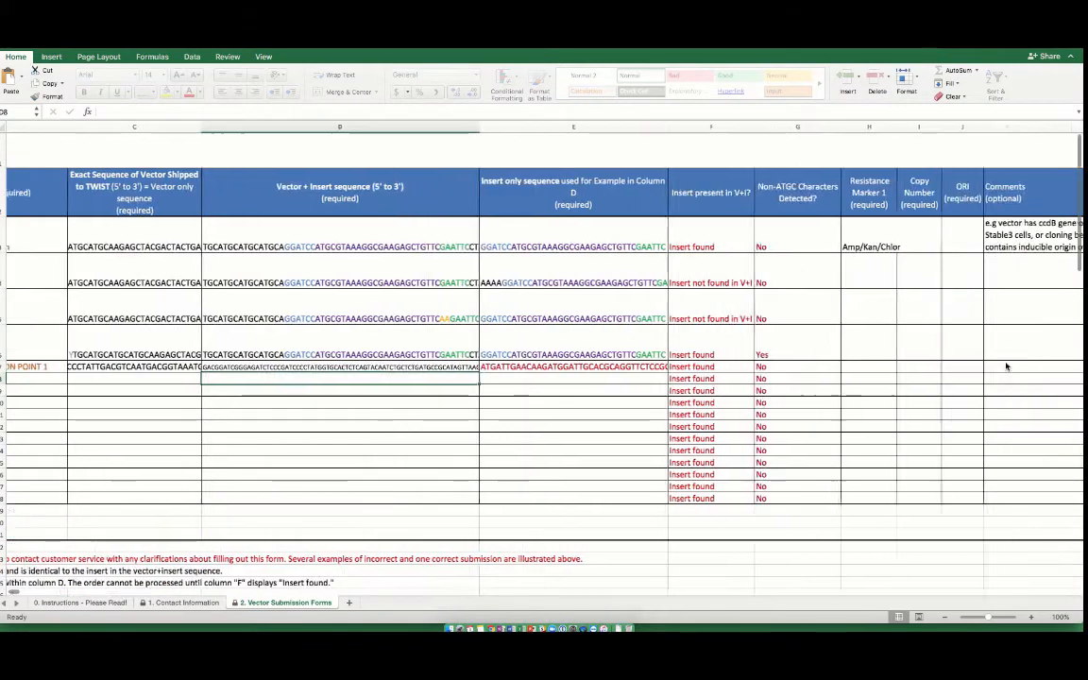
pyautogui.hscroll(5, 1006, 366)
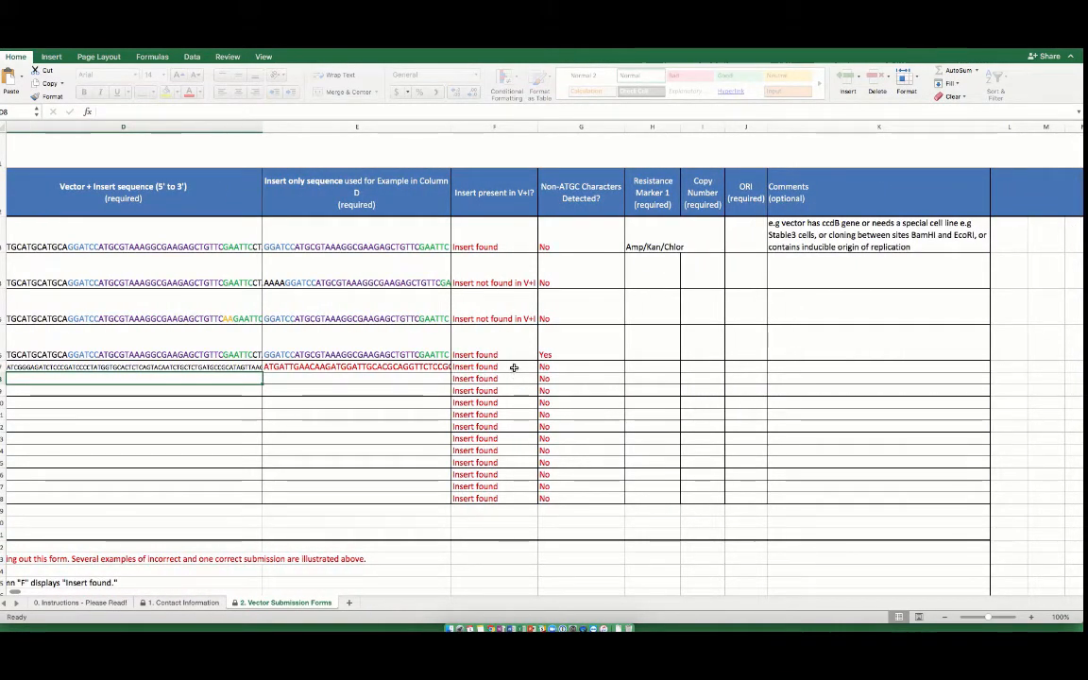
pyautogui.click(420, 368)
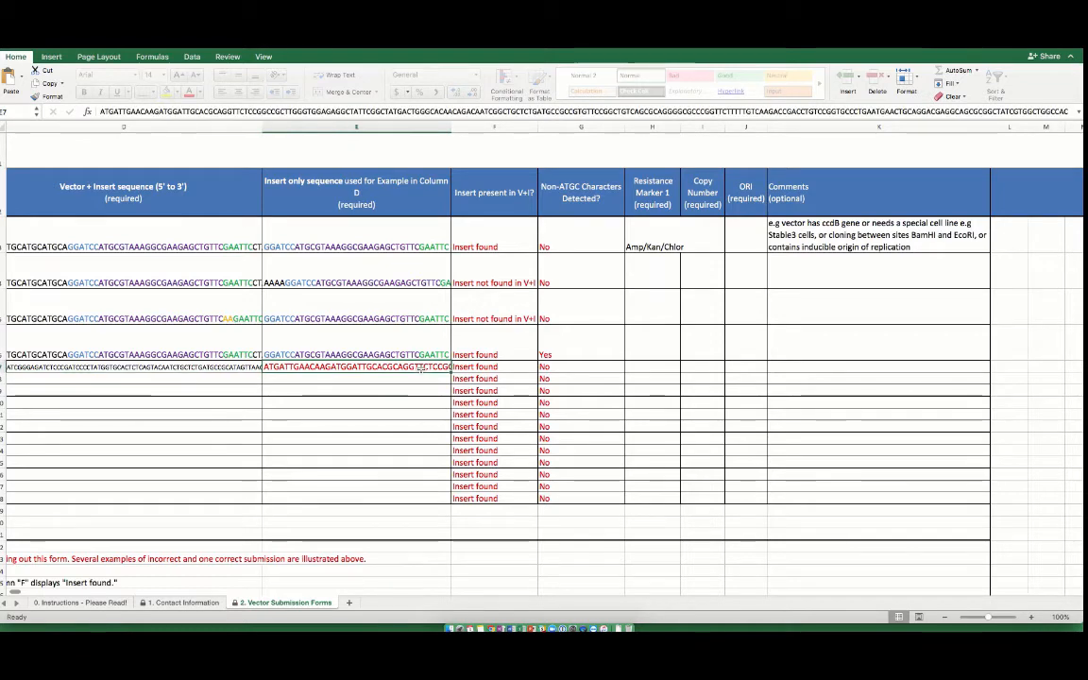
pyautogui.hscroll(-2, 422, 371)
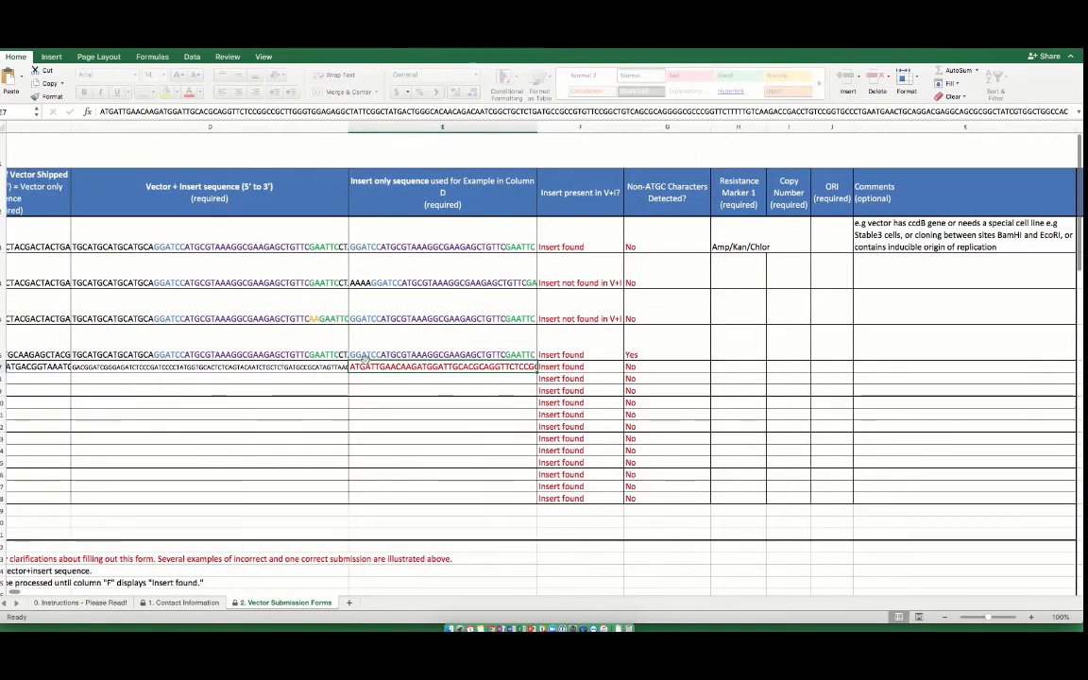
pyautogui.click(334, 369)
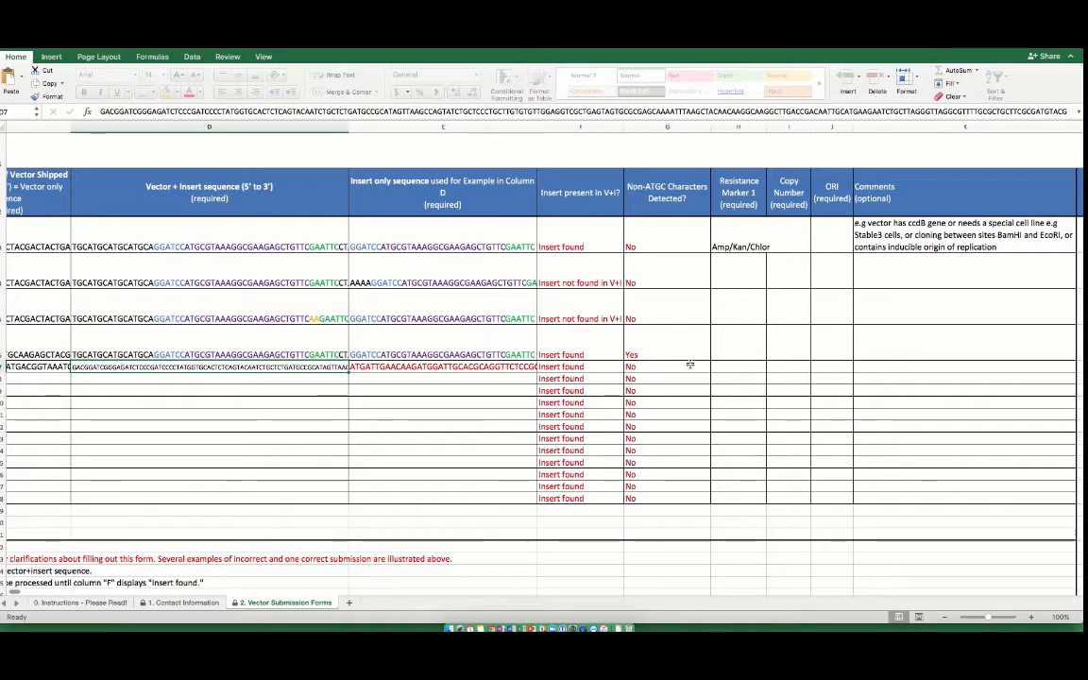
# Enter KAN as the resistance marker for the pcDNA3.1 plus Kan row
pyautogui.doubleClick(722, 364)
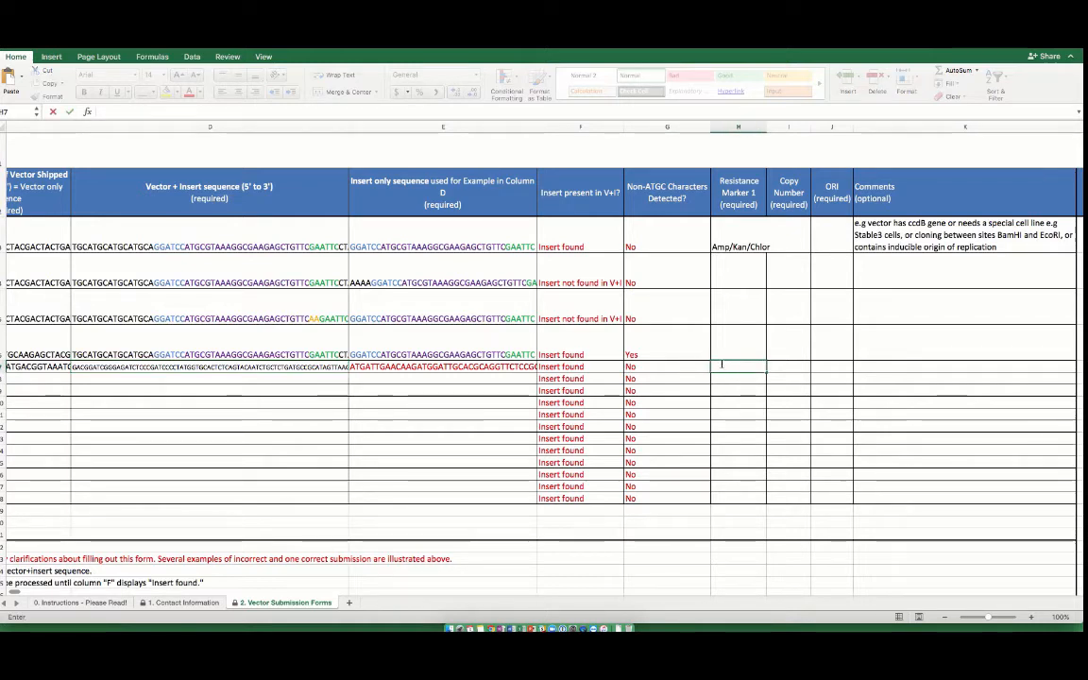
pyautogui.write('KAN')
pyautogui.press('Tab')
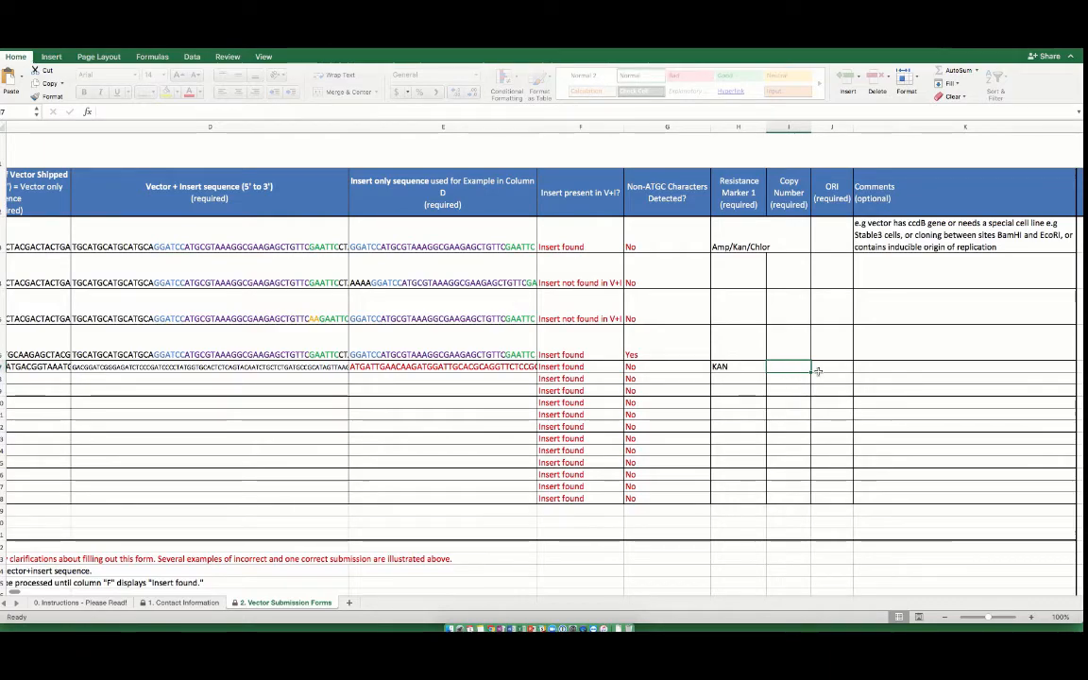
# Review the completed submission row and the vector figures on the instructions sheet
pyautogui.hscroll(-5, 662, 376)
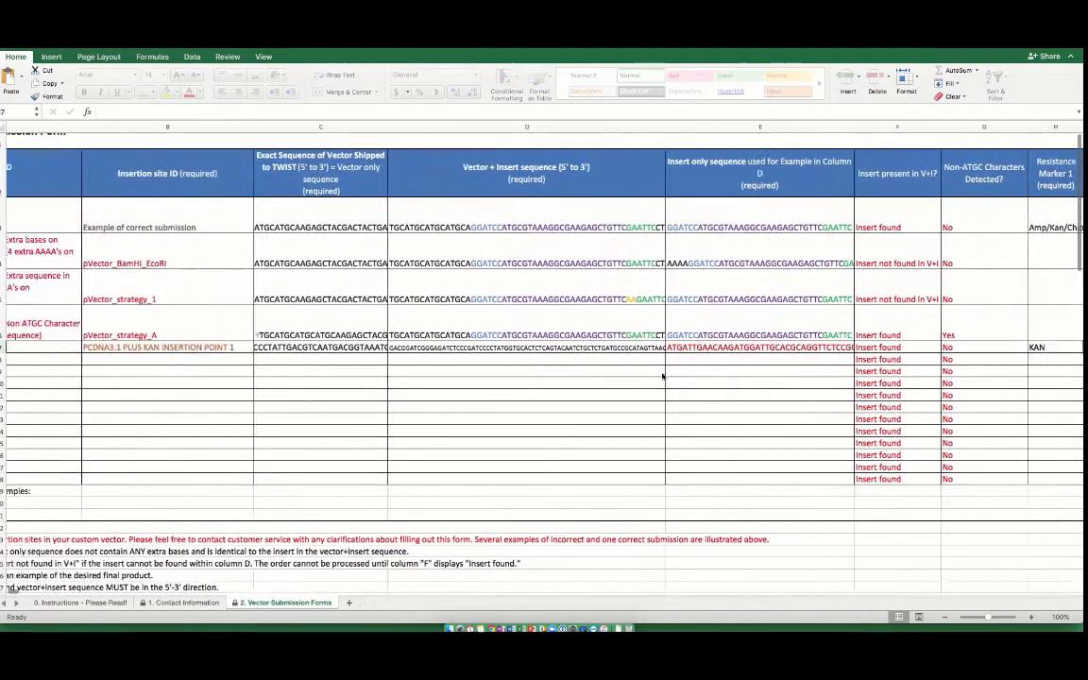
pyautogui.hscroll(-3, 662, 376)
pyautogui.scroll(1, 662, 375)
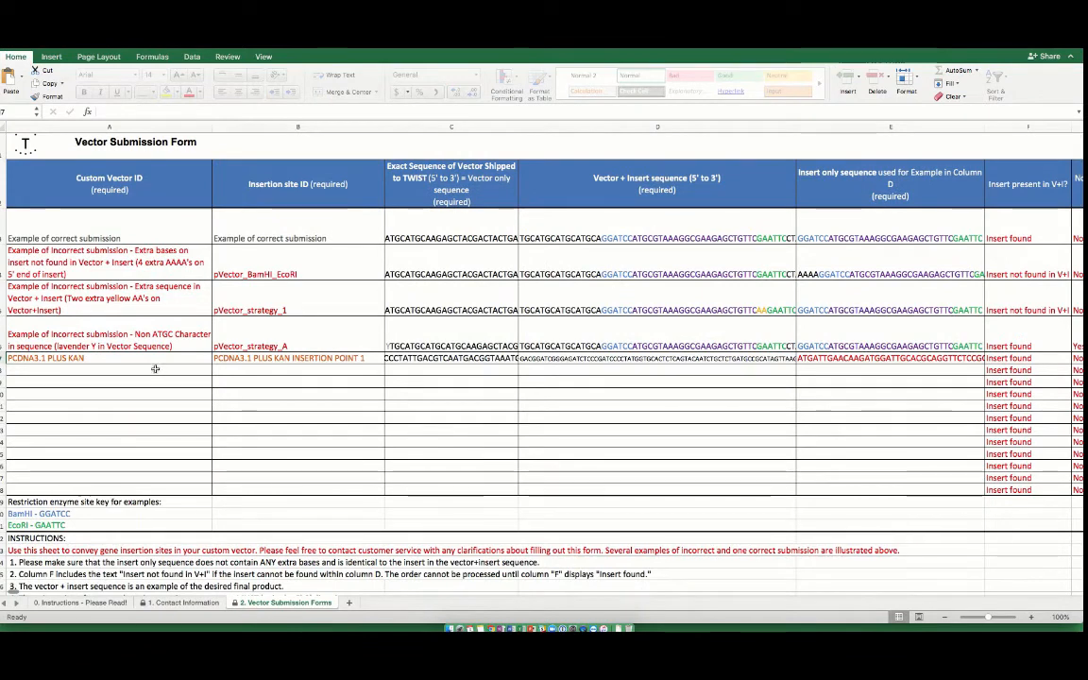
pyautogui.click(155, 368)
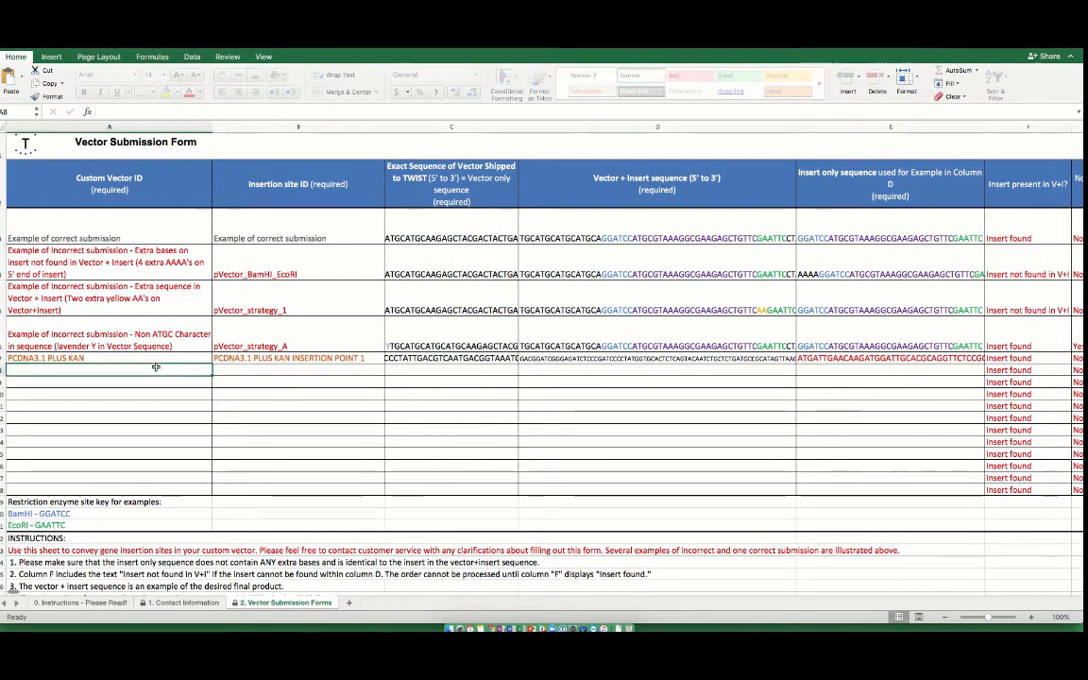
pyautogui.press('Down')
pyautogui.press('Down')
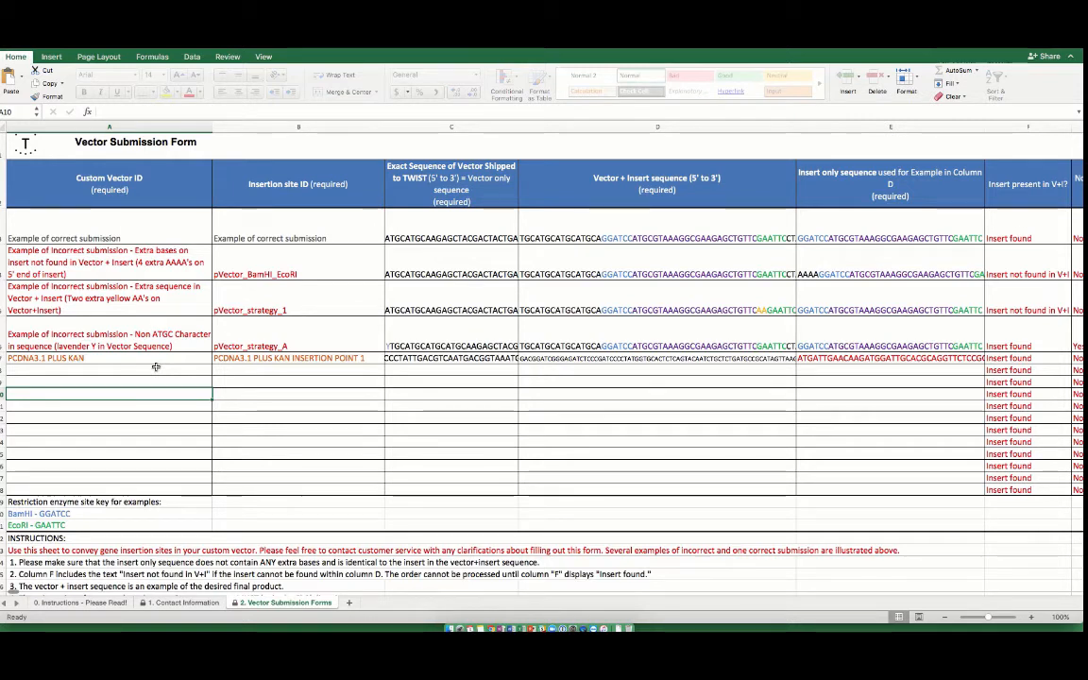
pyautogui.click(77, 601)
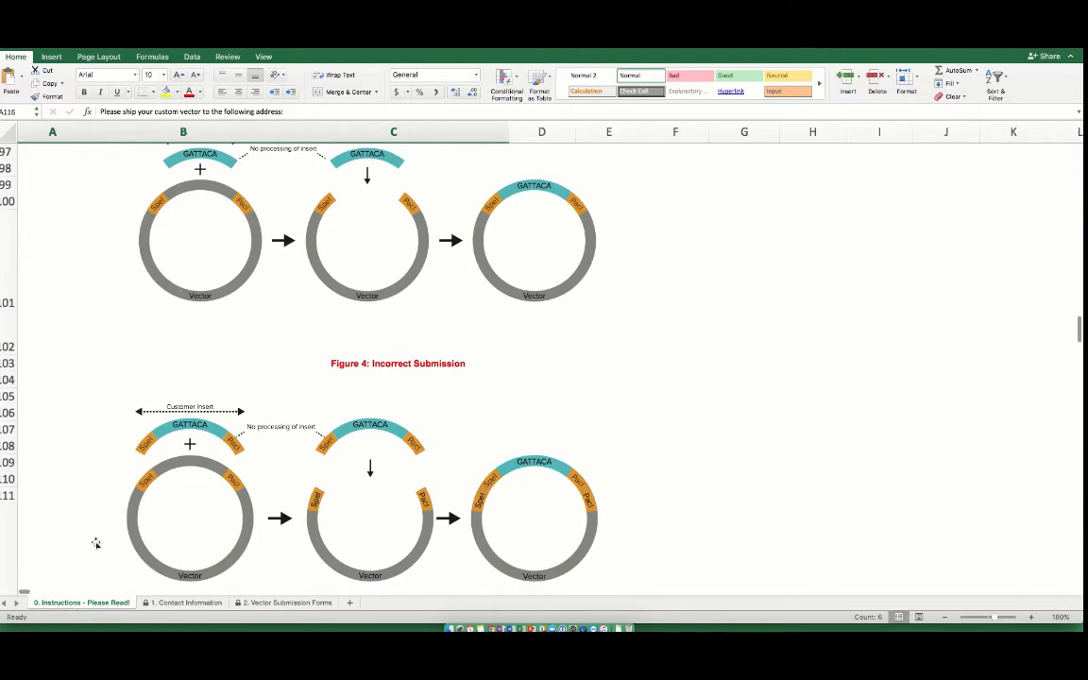
pyautogui.scroll(-15, 95, 543)
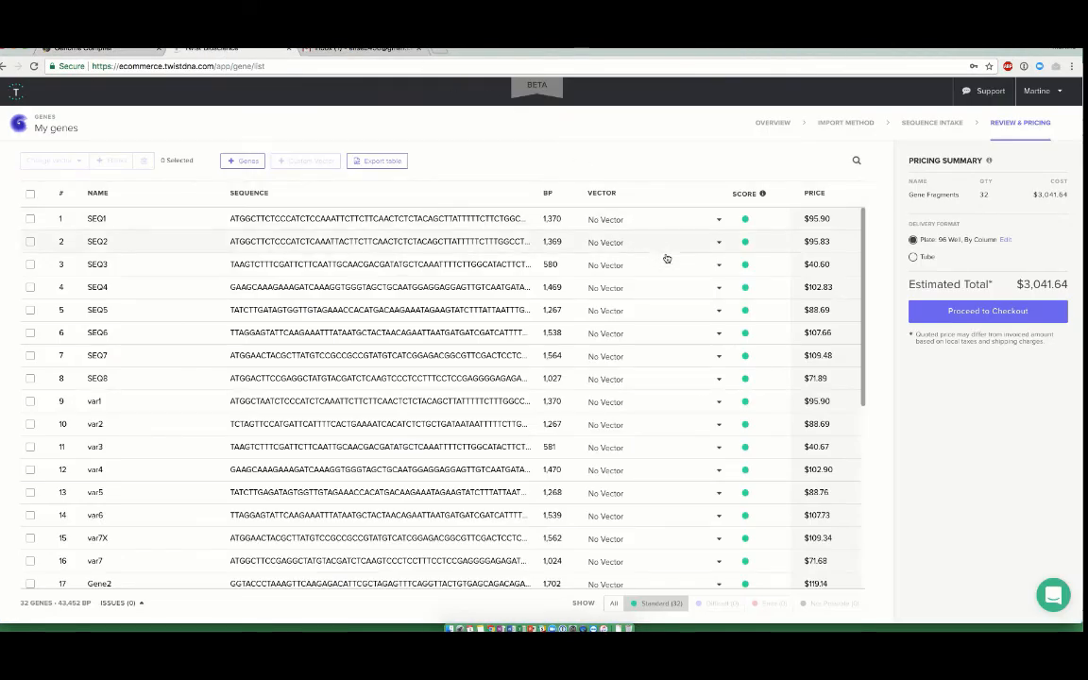
# Assign the custom pcDNA3.1(+) Kan vector's insertion point to gene SEQ4 in the gene list
pyautogui.click(719, 288)
pyautogui.moveTo(655, 336)
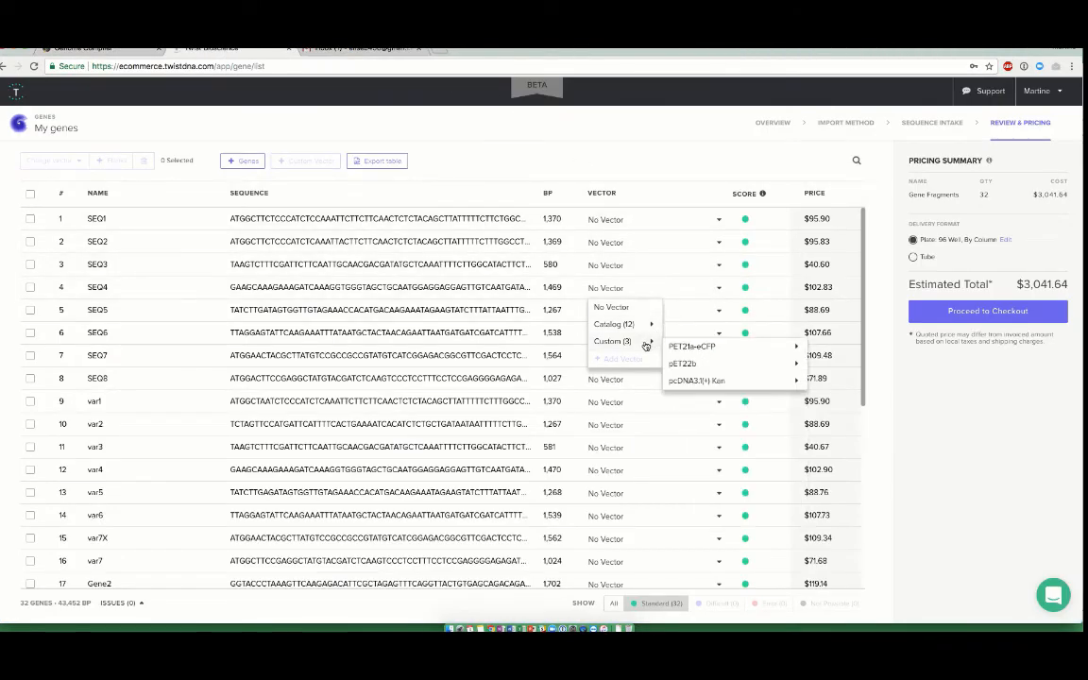
pyautogui.moveTo(753, 382)
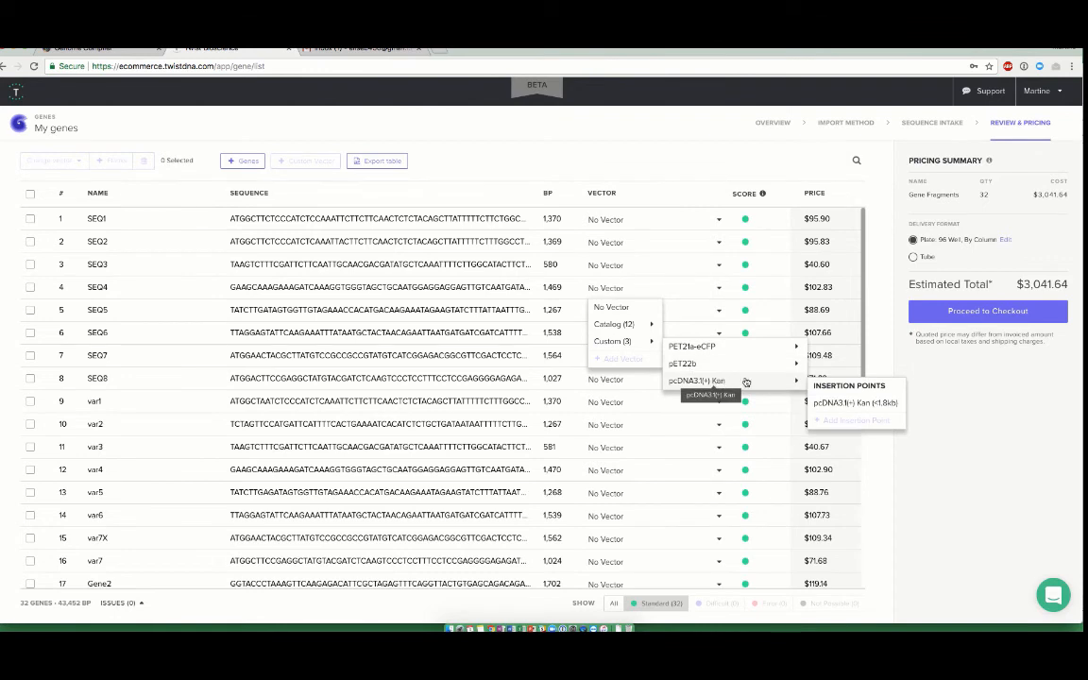
pyautogui.click(850, 410)
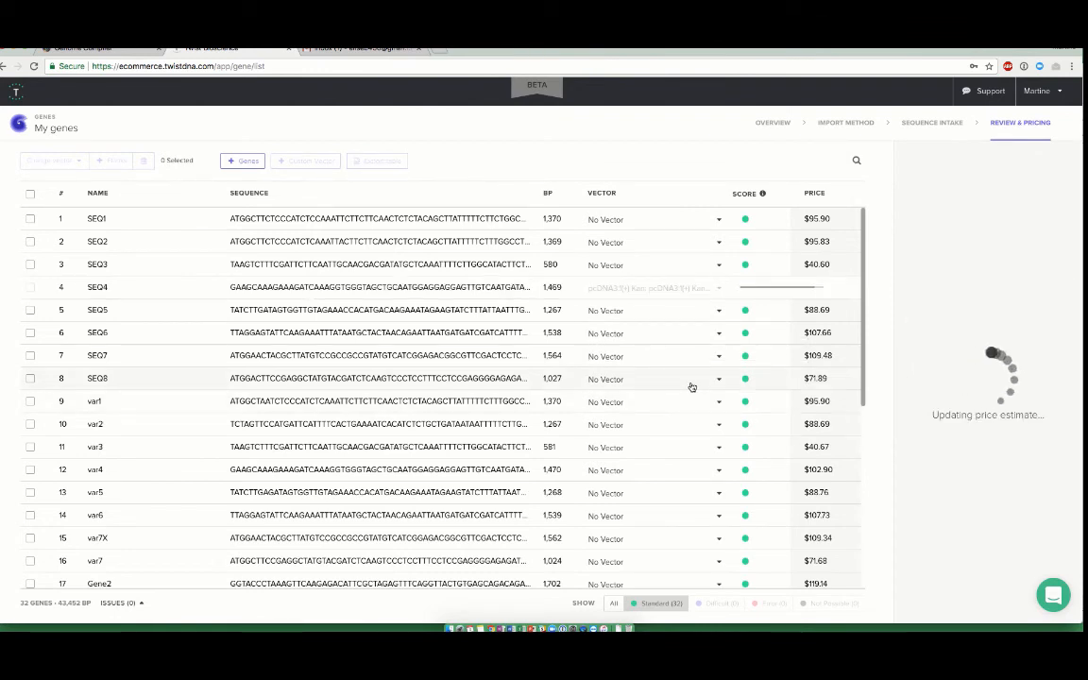
# Select all genes and change their vector to the pcDNA3.1(+) Kan insertion point
pyautogui.click(29, 198)
pyautogui.click(54, 161)
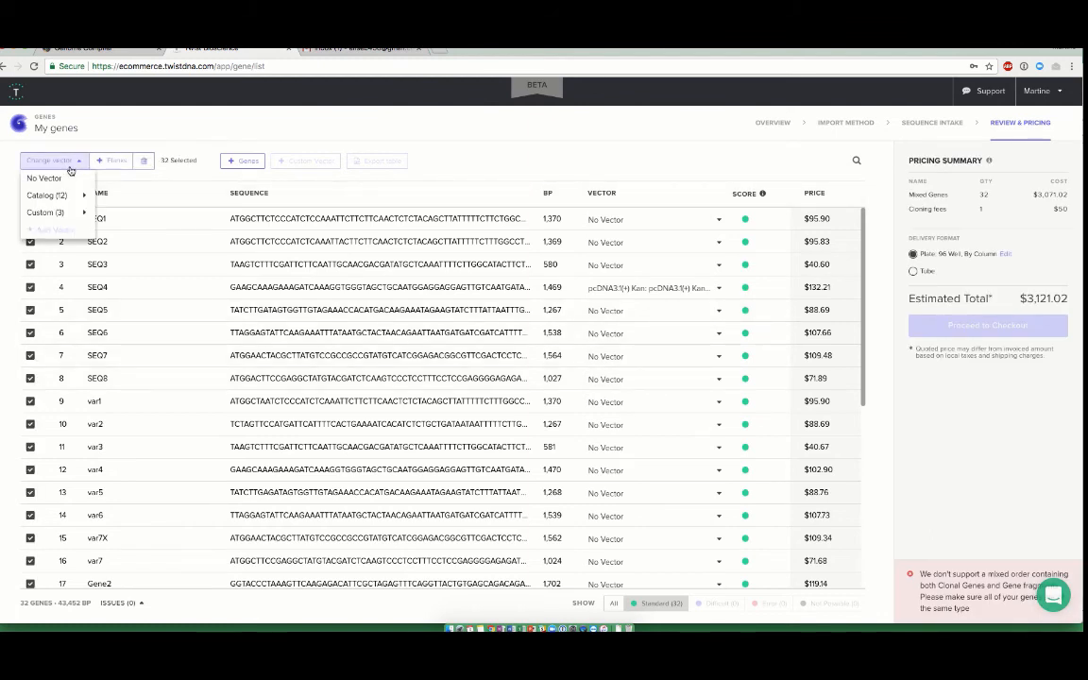
pyautogui.moveTo(68, 194)
pyautogui.moveTo(127, 250)
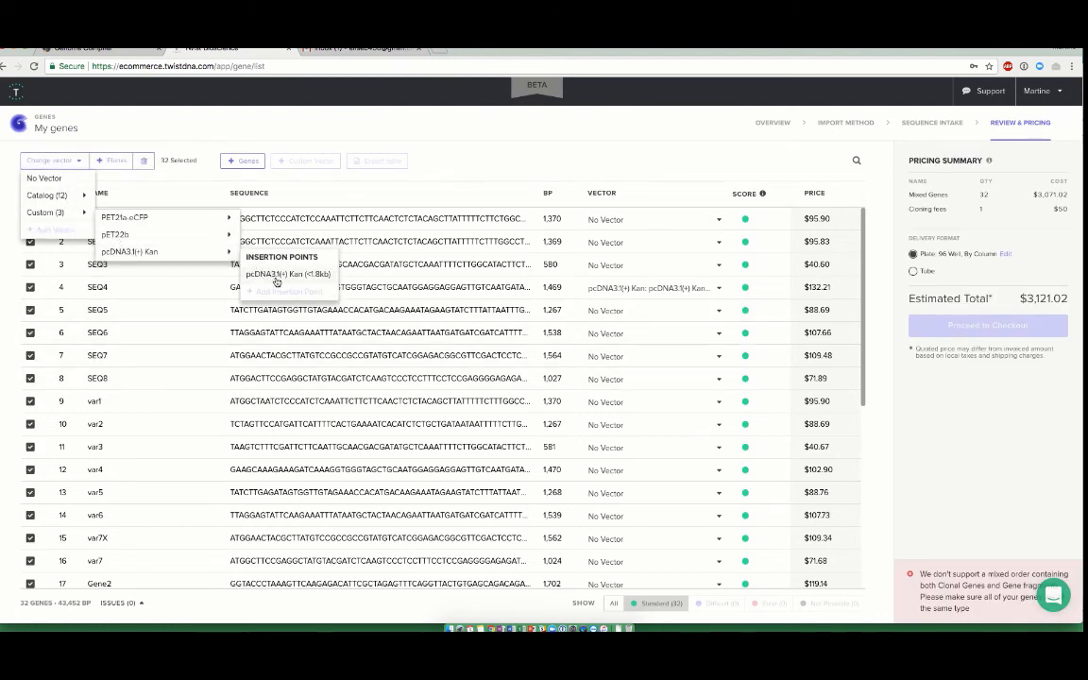
pyautogui.click(274, 273)
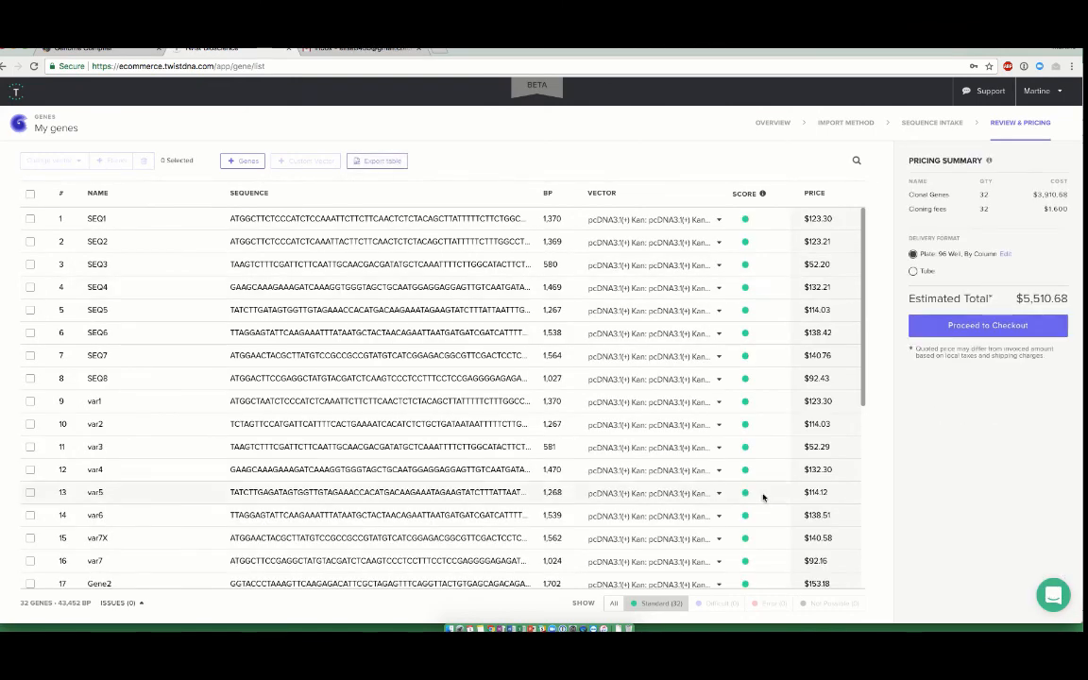
# Open the support chat widget and switch to the Gmail tab to contact customer support
pyautogui.click(1044, 600)
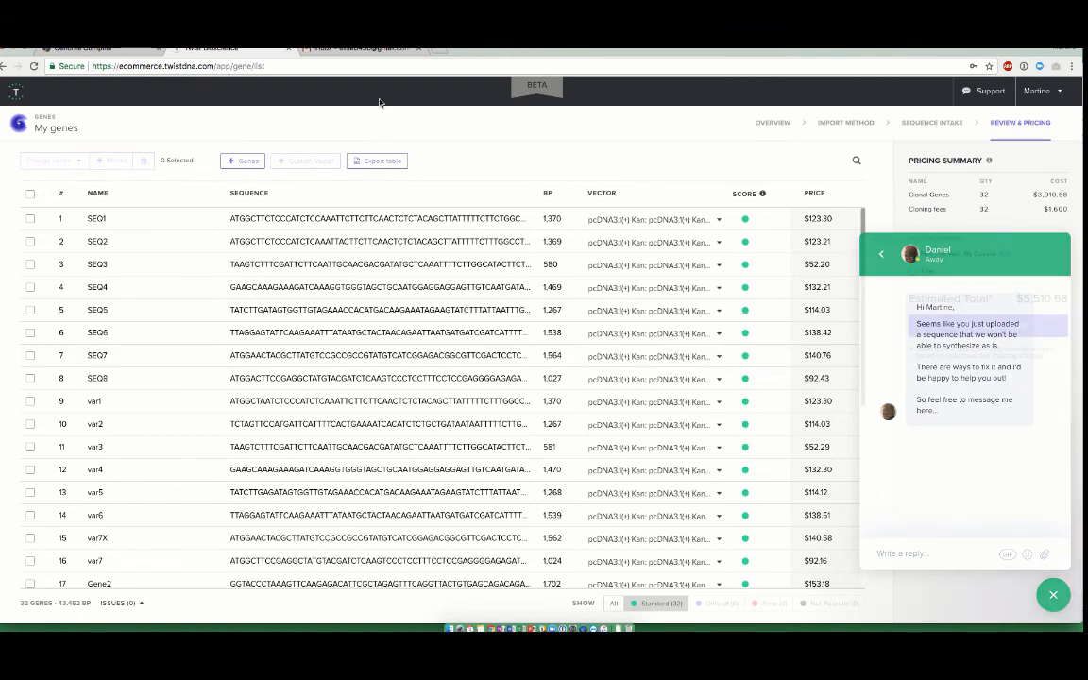
pyautogui.click(377, 49)
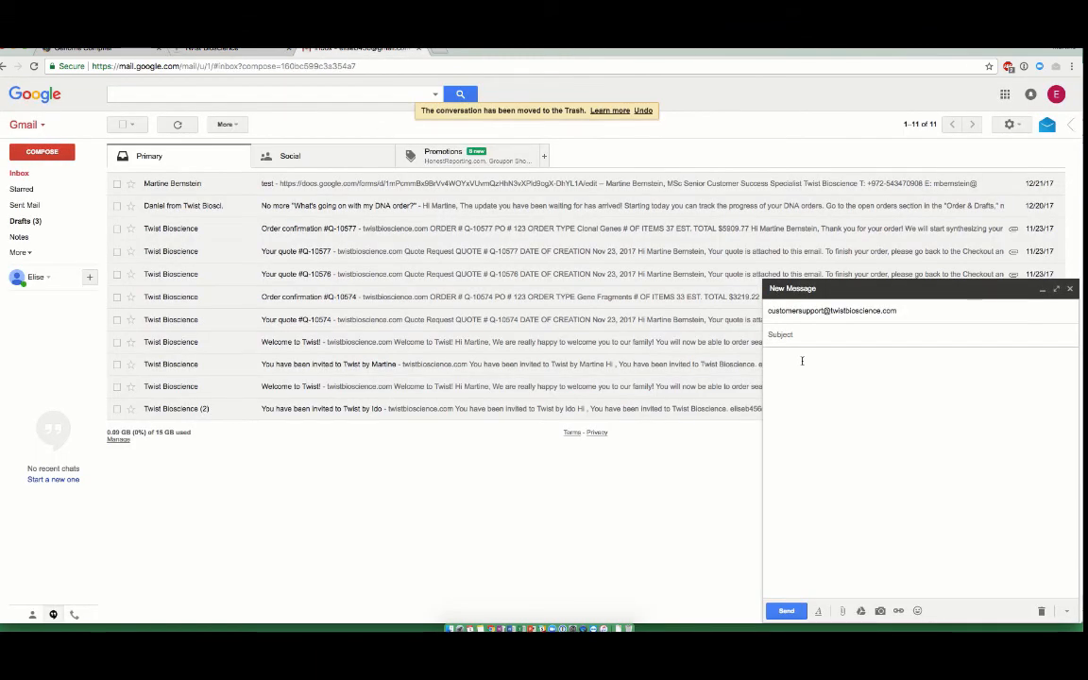